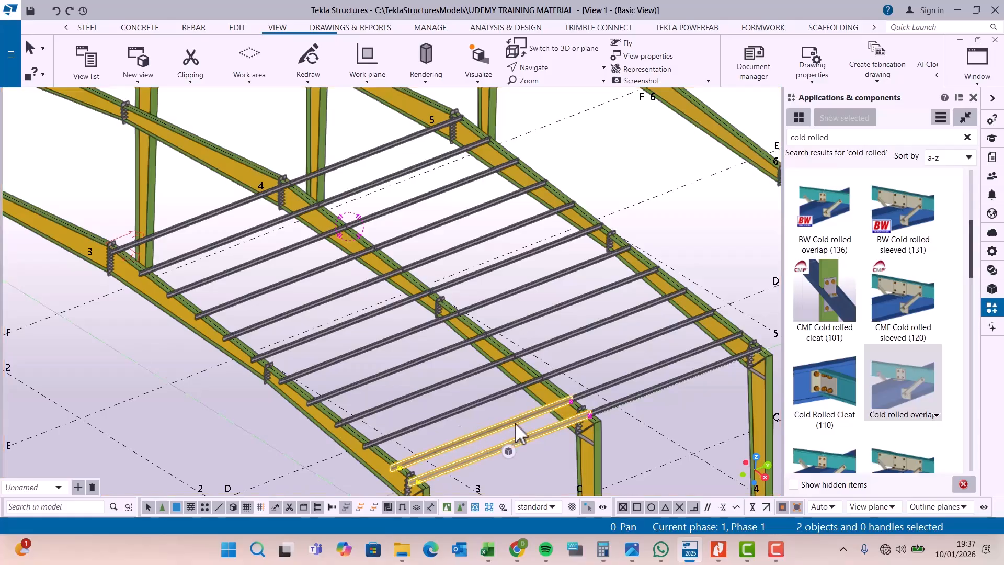
- Add the remaining roof purlins in both bays between gridlines 1 and 3 to the current purlin selection
ctrl+drag(682, 389, 632, 358)
ctrl+click(619, 345)
ctrl+click(597, 328)
ctrl+click(571, 302)
ctrl+click(542, 285)
ctrl+click(511, 262)
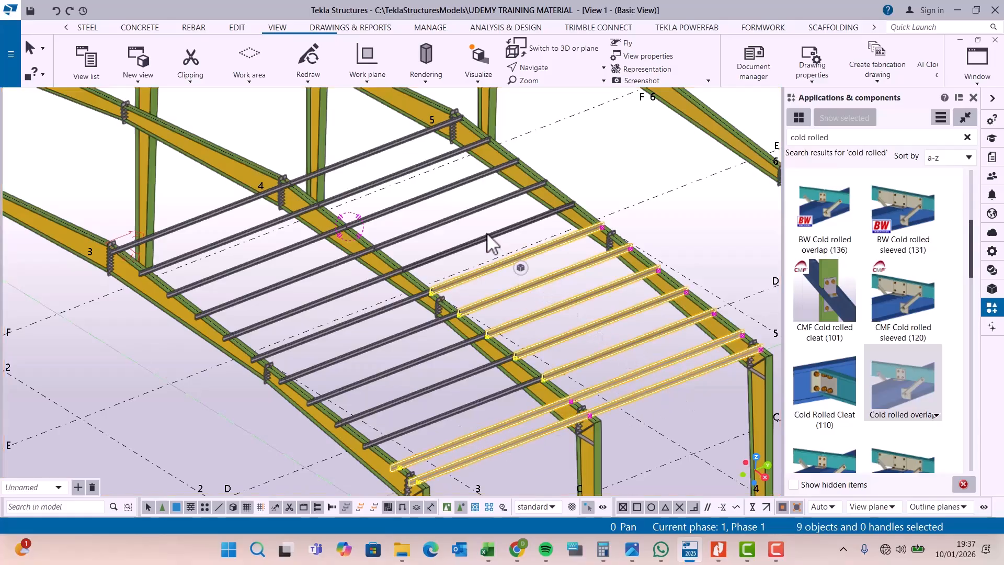
ctrl+click(488, 238)
ctrl+click(465, 215)
ctrl+click(444, 191)
ctrl+click(419, 169)
ctrl+click(397, 145)
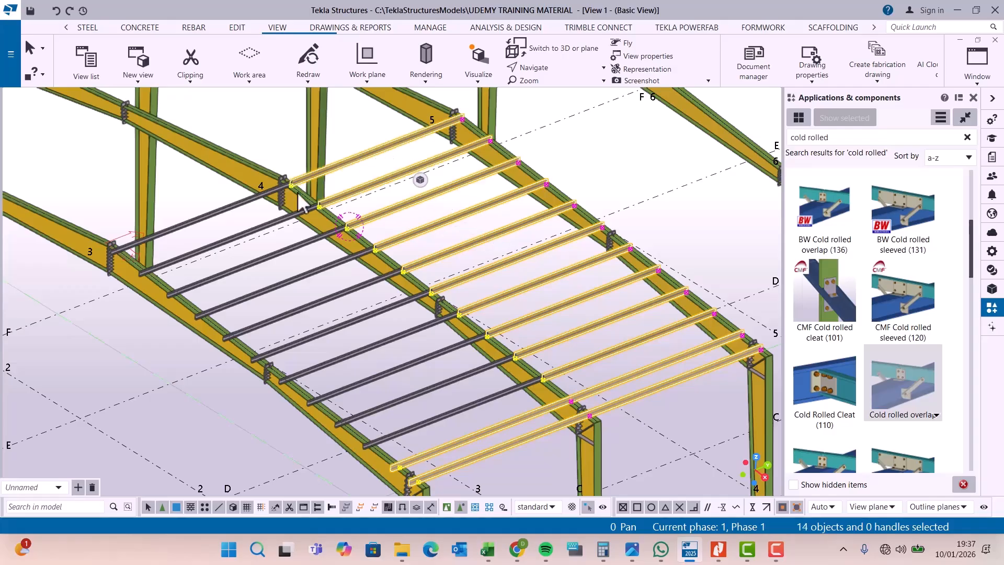
ctrl+click(234, 205)
ctrl+click(257, 232)
ctrl+click(266, 260)
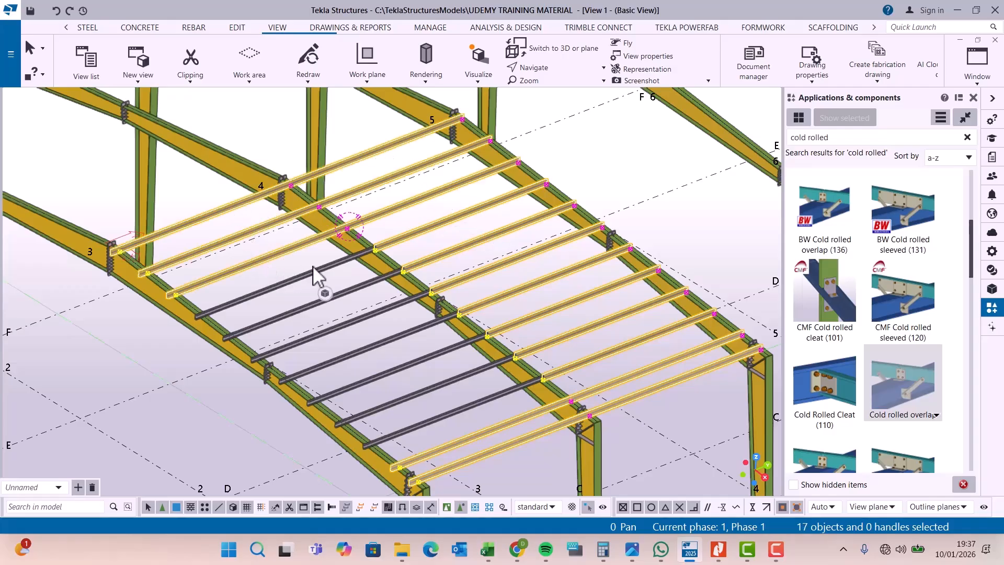
ctrl+click(314, 273)
ctrl+click(366, 287)
ctrl+click(406, 306)
ctrl+click(384, 339)
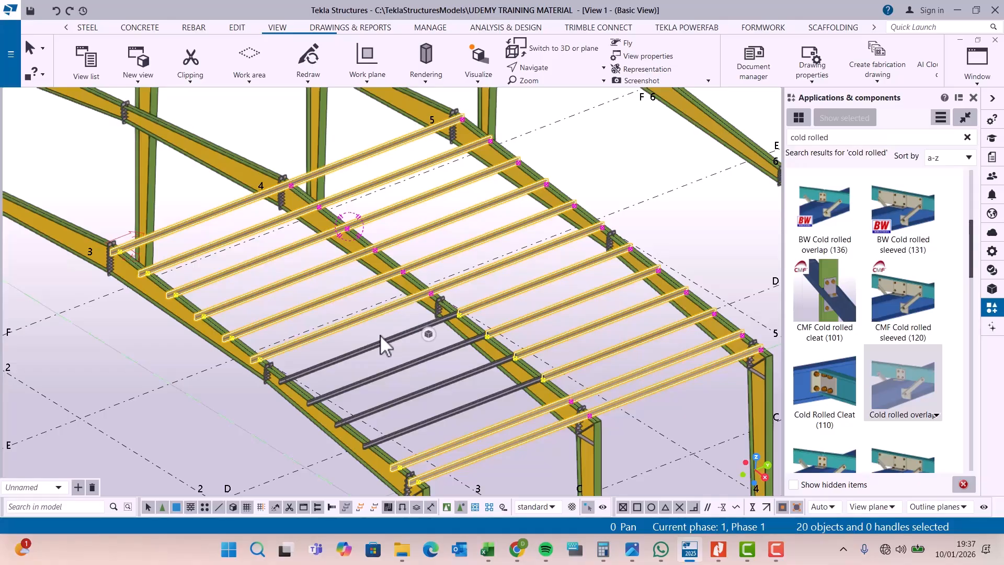
ctrl+click(418, 359)
ctrl+click(471, 373)
ctrl+click(489, 384)
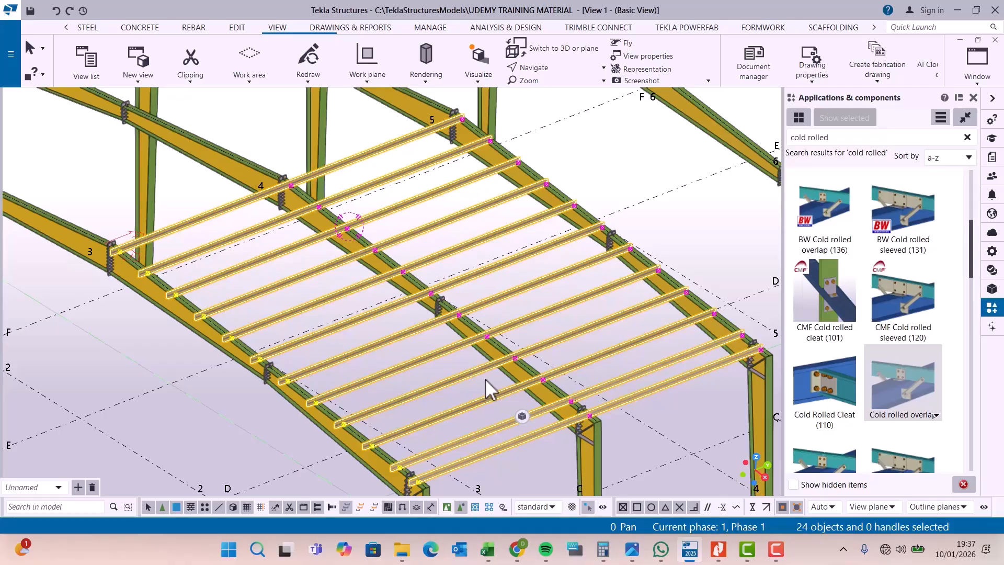
- Set the work plane parallel to the XY plane at depth coordinate 0.00
scroll(485, 378, down, 3)
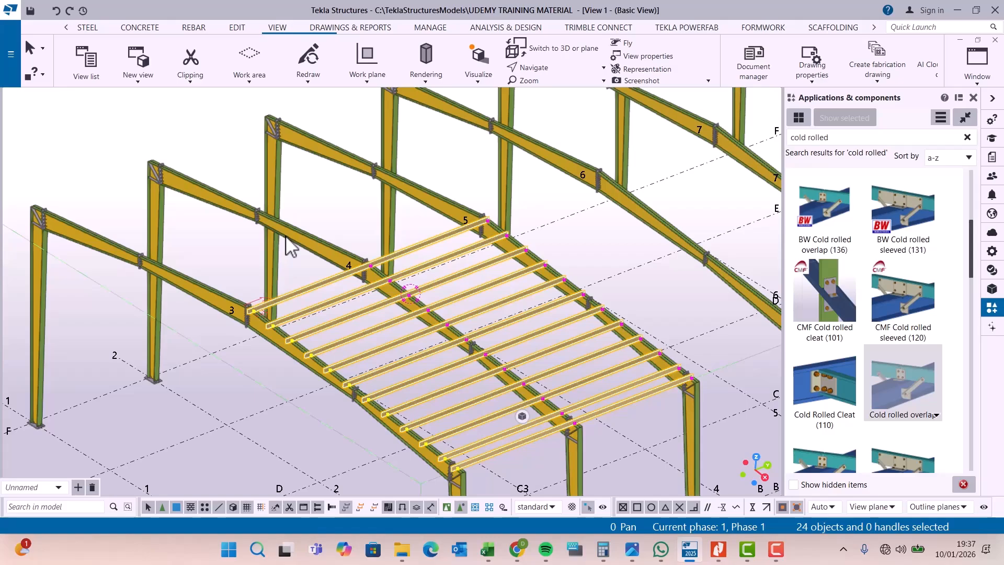
scroll(259, 274, down, 3)
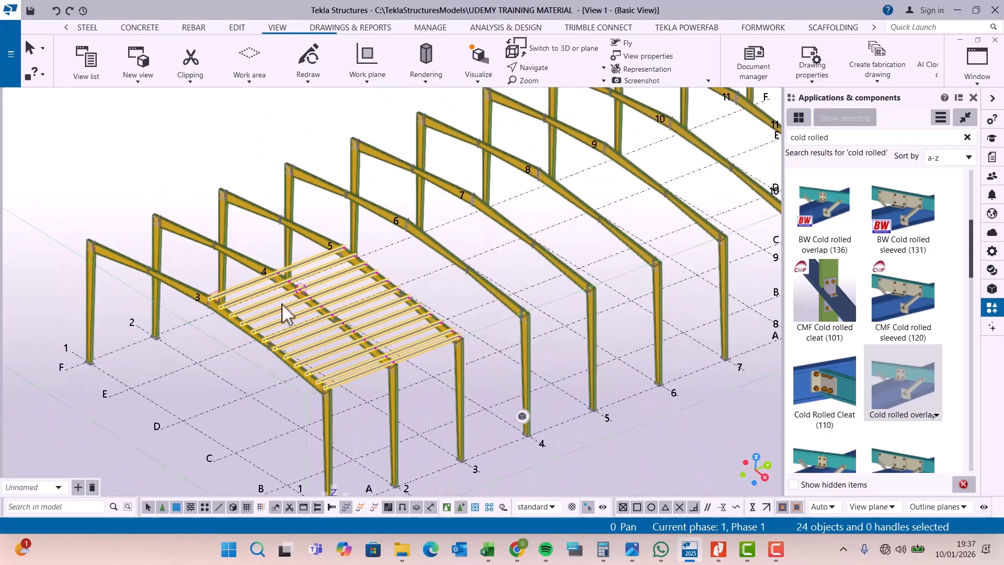
scroll(300, 309, up, 1)
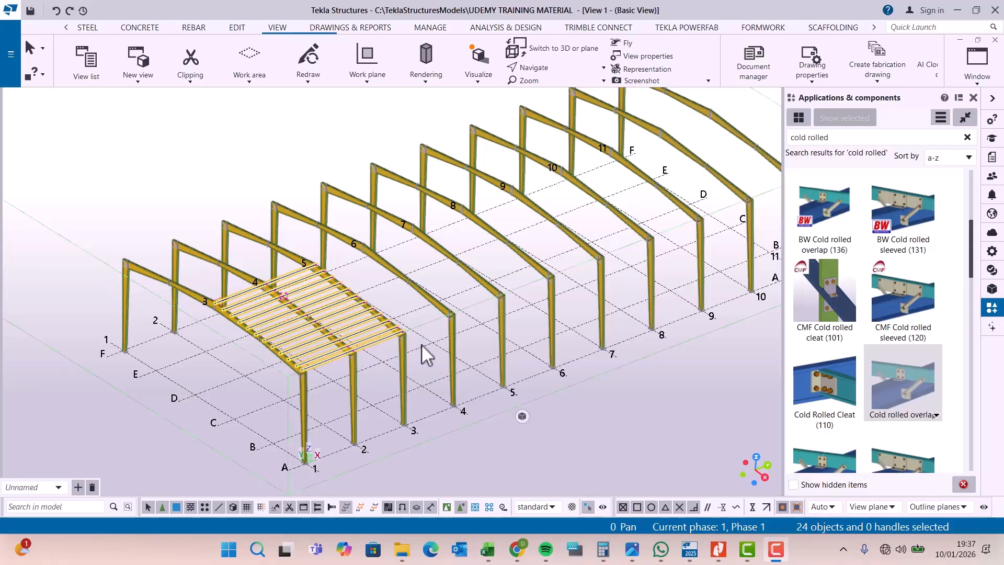
scroll(319, 370, up, 4)
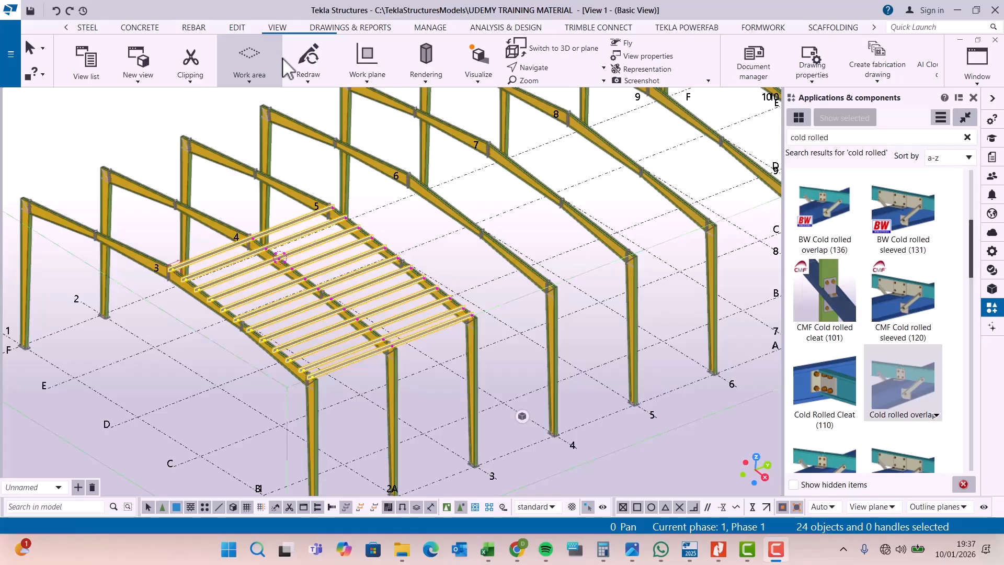
scroll(549, 196, down, 2)
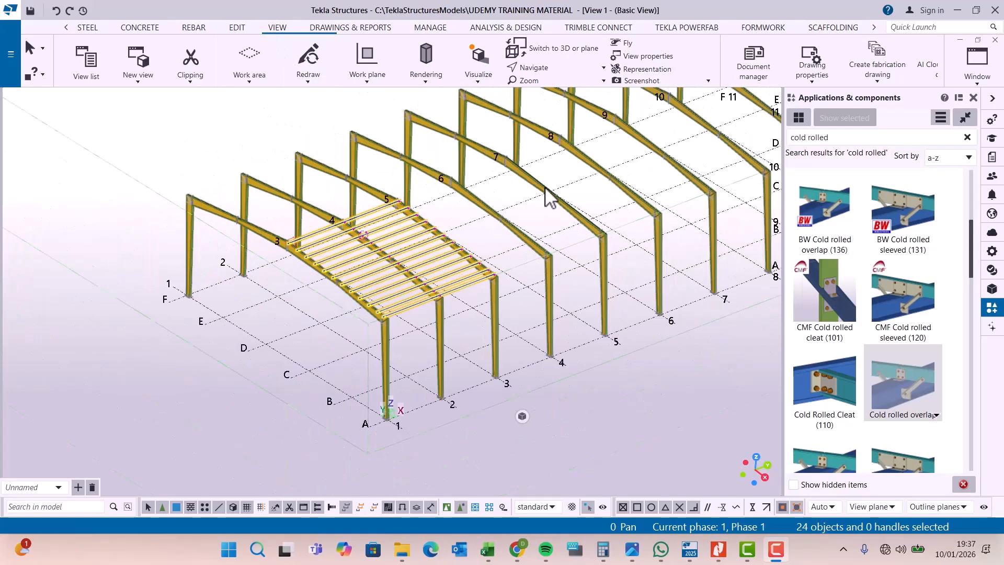
scroll(390, 418, up, 3)
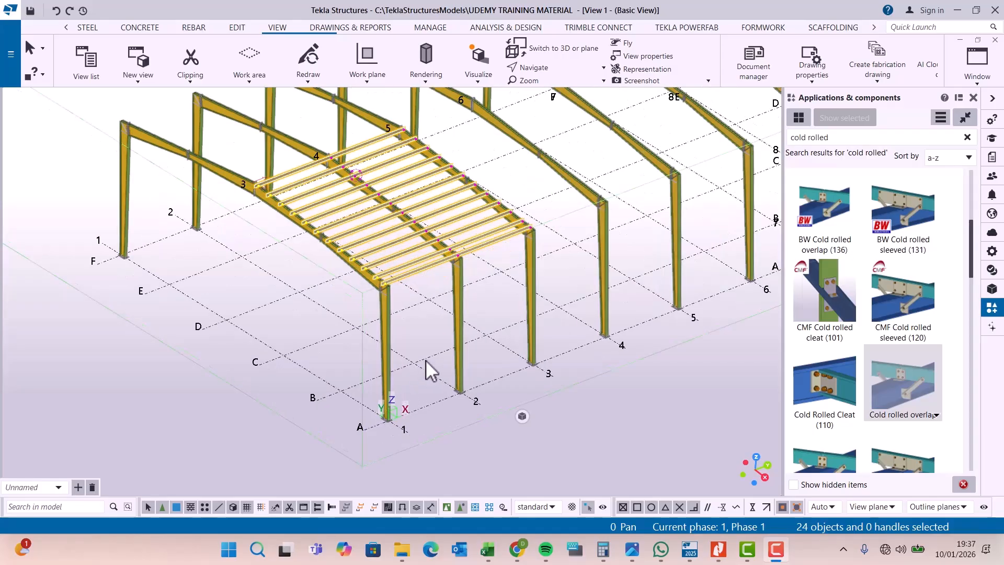
click(367, 70)
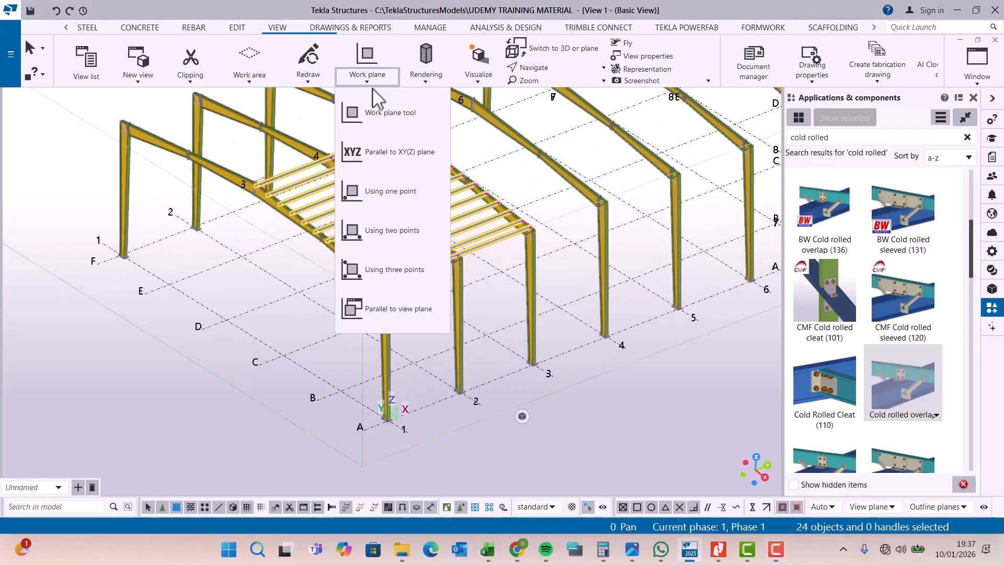
click(384, 153)
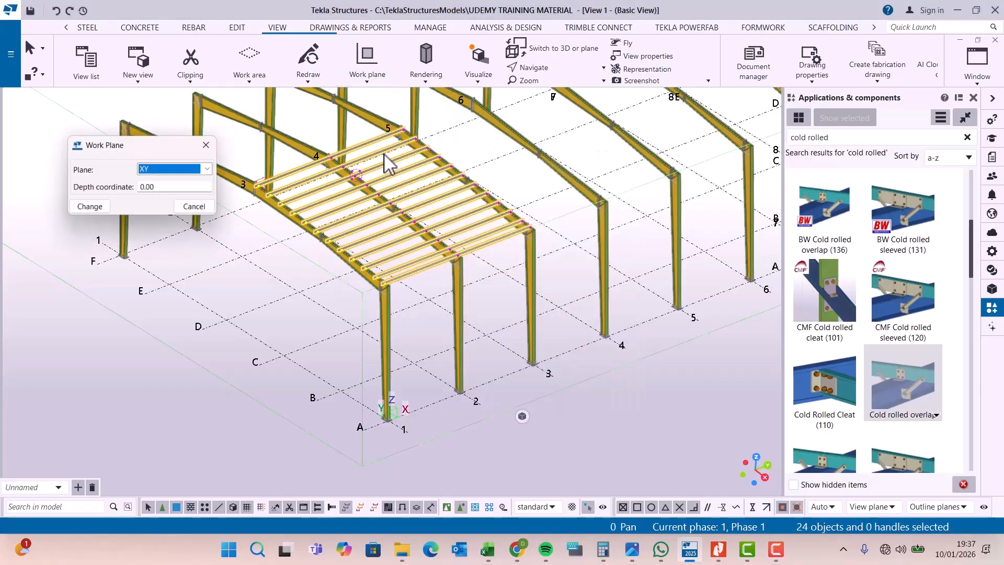
click(90, 209)
click(209, 145)
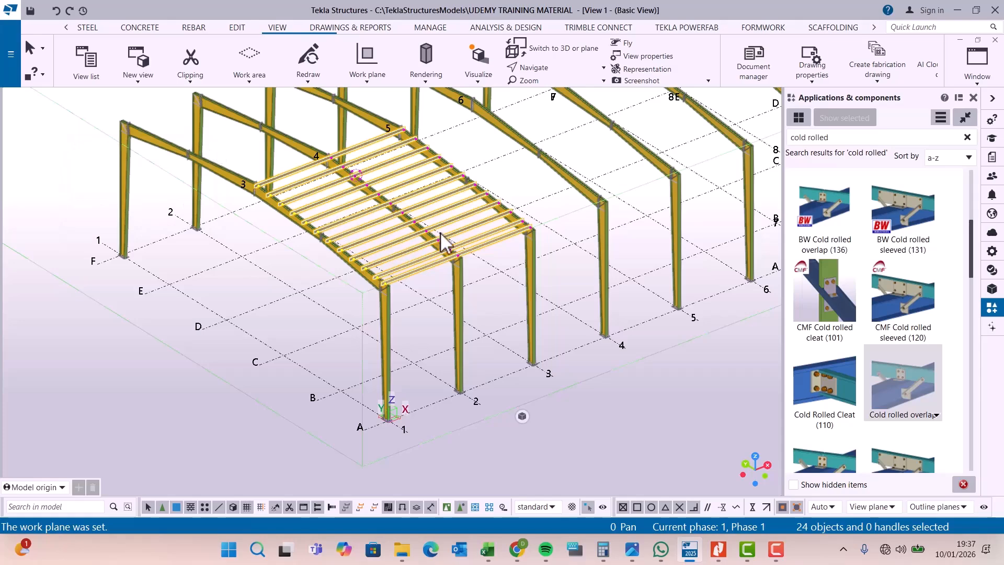
- Create one dividing point along gridline 1 between its intersections with gridlines A and F
scroll(523, 242, down, 2)
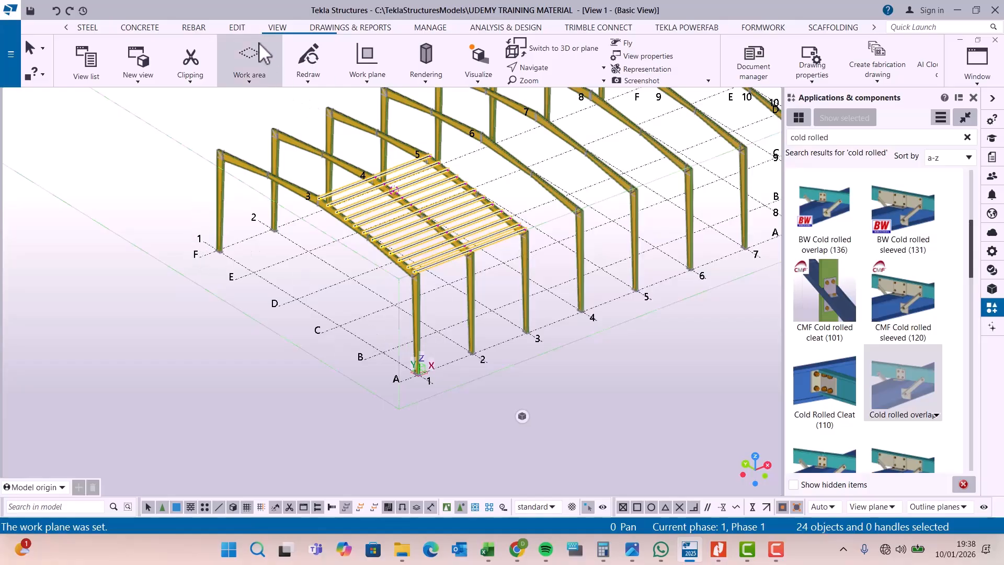
click(237, 28)
click(908, 84)
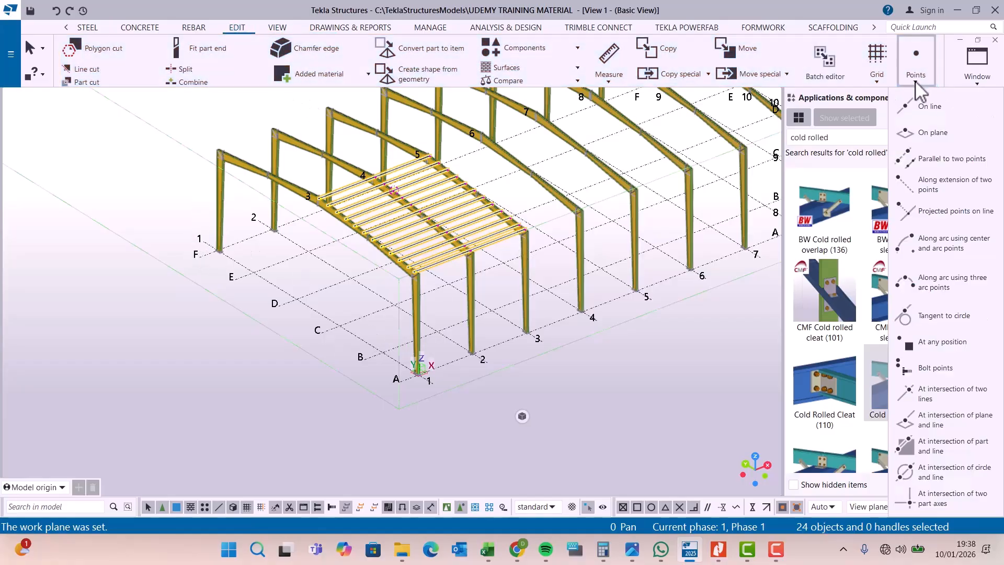
click(938, 105)
scroll(396, 372, up, 2)
scroll(396, 372, up, 6)
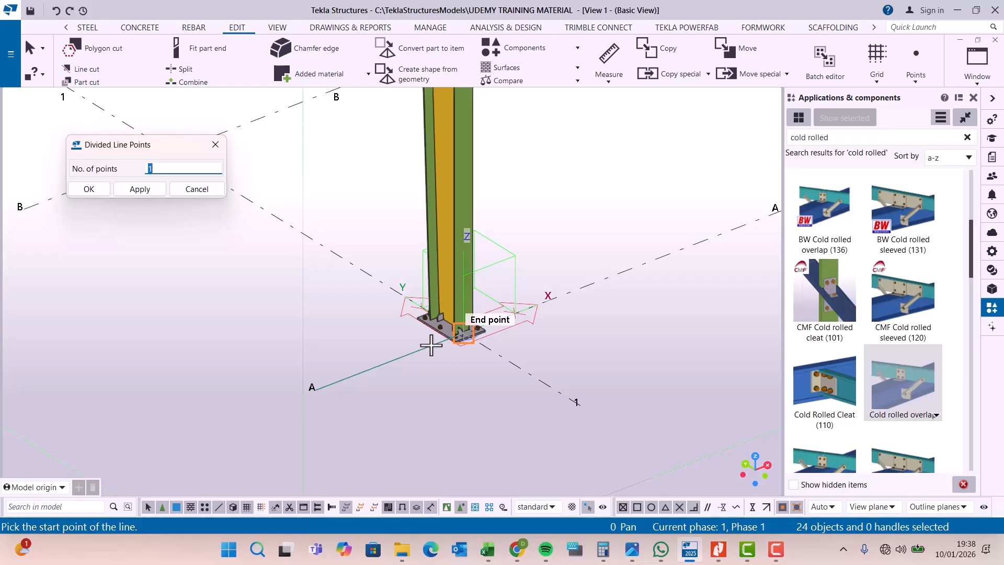
click(431, 345)
scroll(587, 393, down, 5)
scroll(433, 282, up, 3)
scroll(433, 282, up, 4)
scroll(416, 276, up, 2)
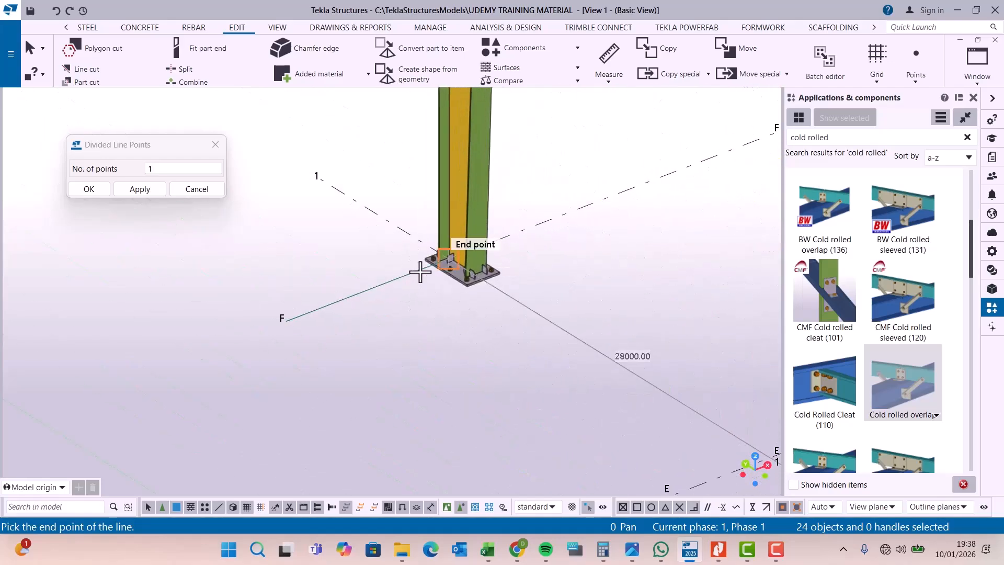
click(420, 272)
scroll(394, 198, down, 5)
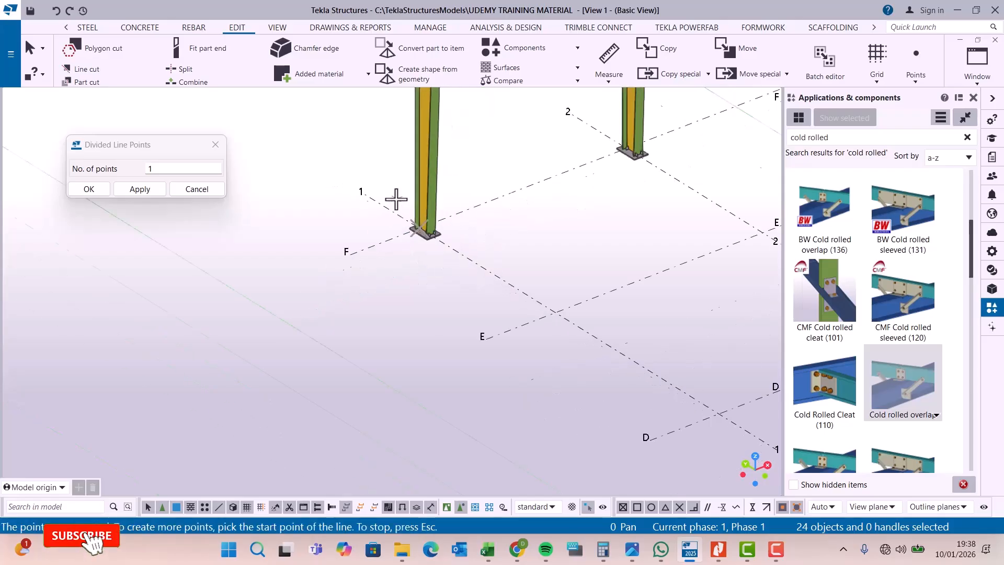
right_click(617, 289)
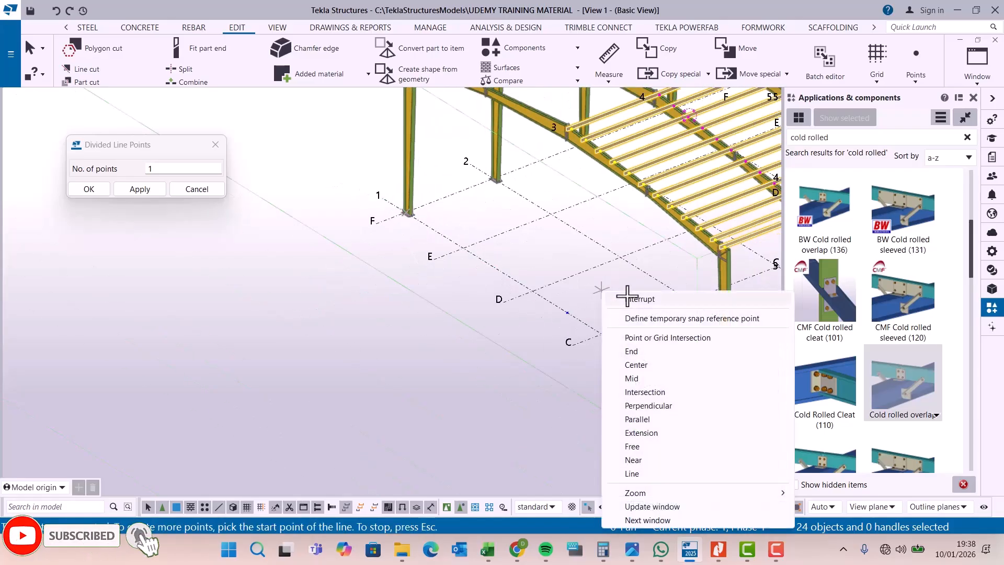
scroll(575, 321, up, 4)
scroll(558, 318, down, 2)
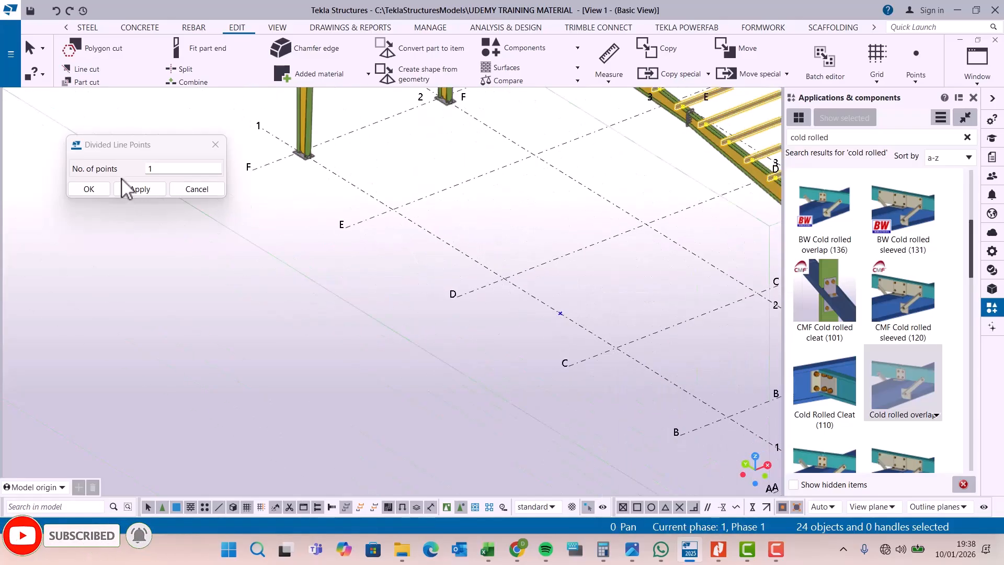
click(89, 190)
- Mirror-copy the selected purlins about a line from the new point on gridline 1 to the midpoint between C and D on gridline 2
scroll(419, 254, down, 2)
scroll(374, 245, down, 3)
scroll(456, 279, up, 4)
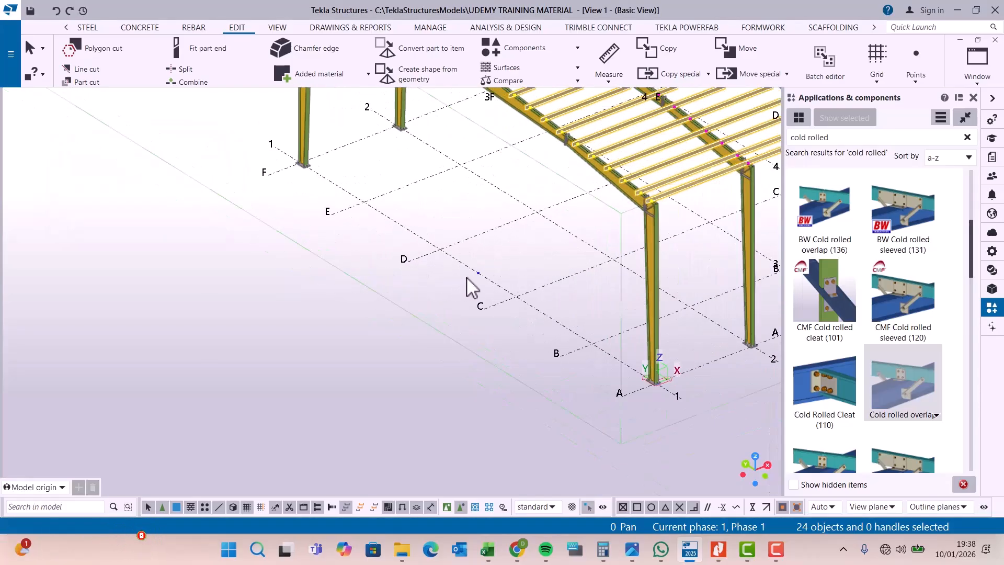
scroll(476, 277, up, 3)
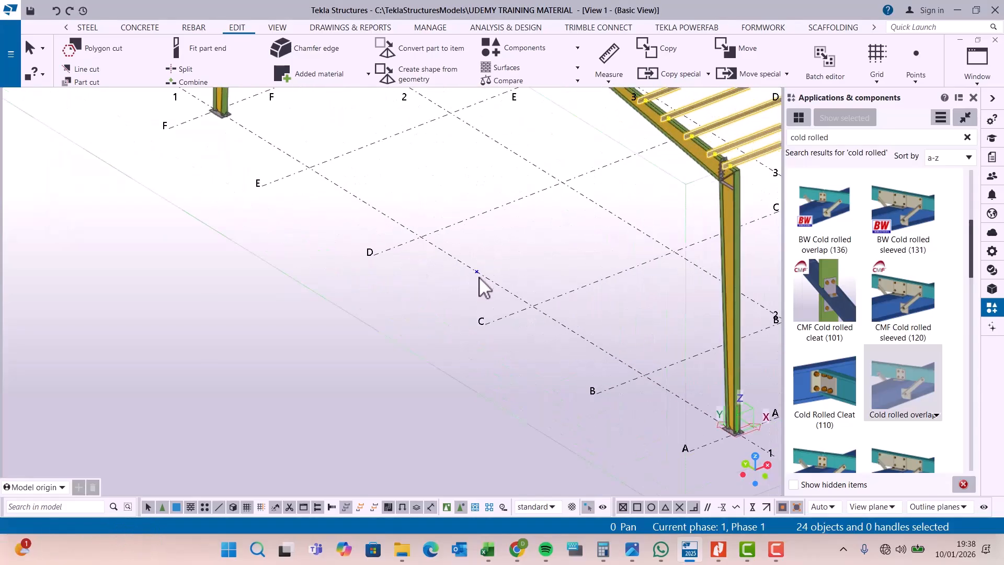
scroll(479, 277, down, 4)
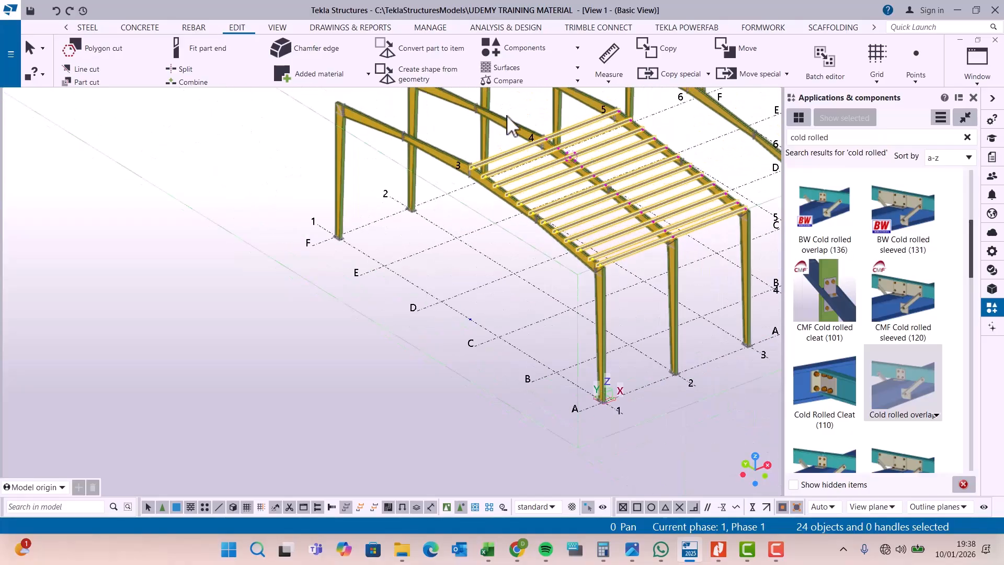
right_click(407, 236)
mouse_move(465, 228)
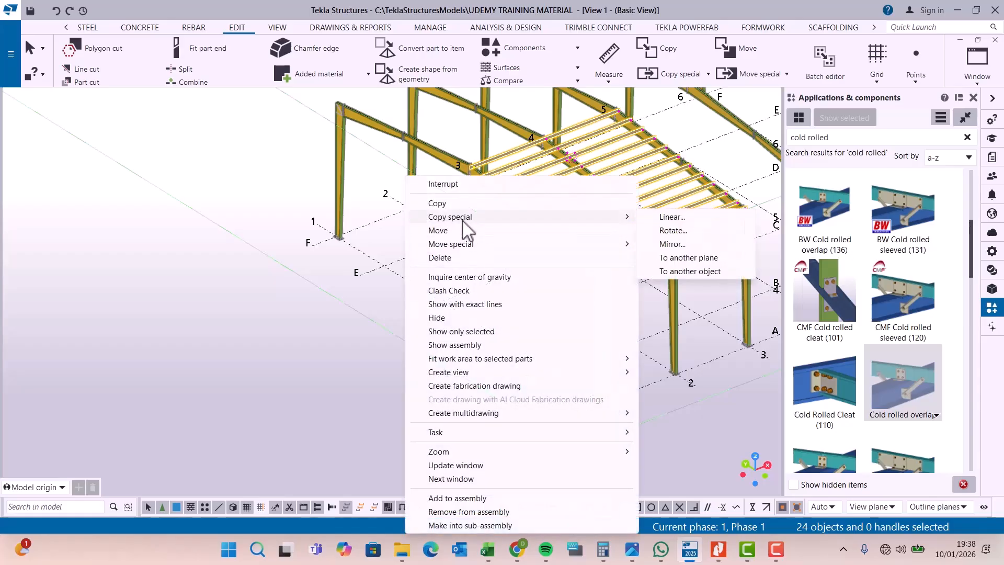
click(671, 244)
scroll(468, 323, up, 4)
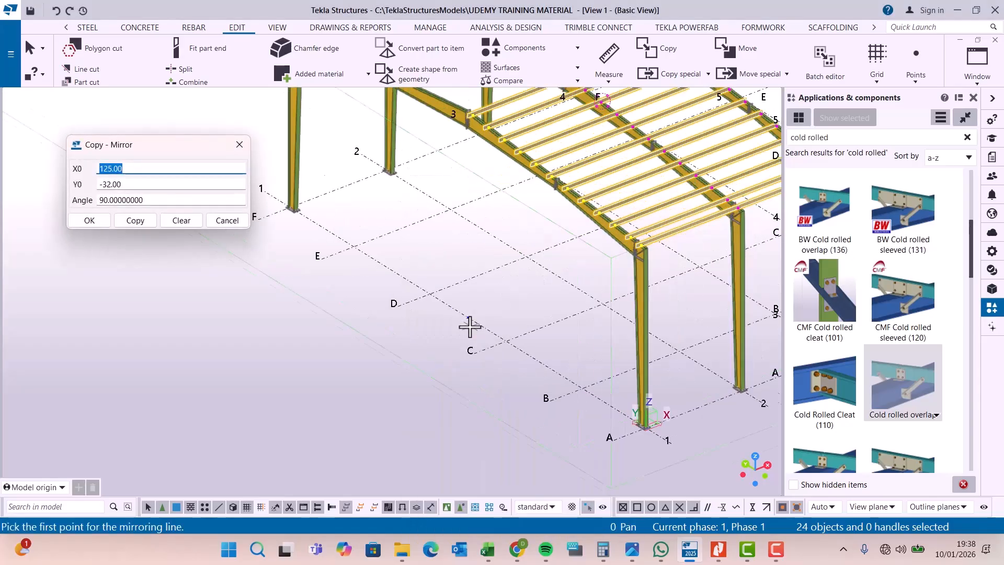
click(462, 310)
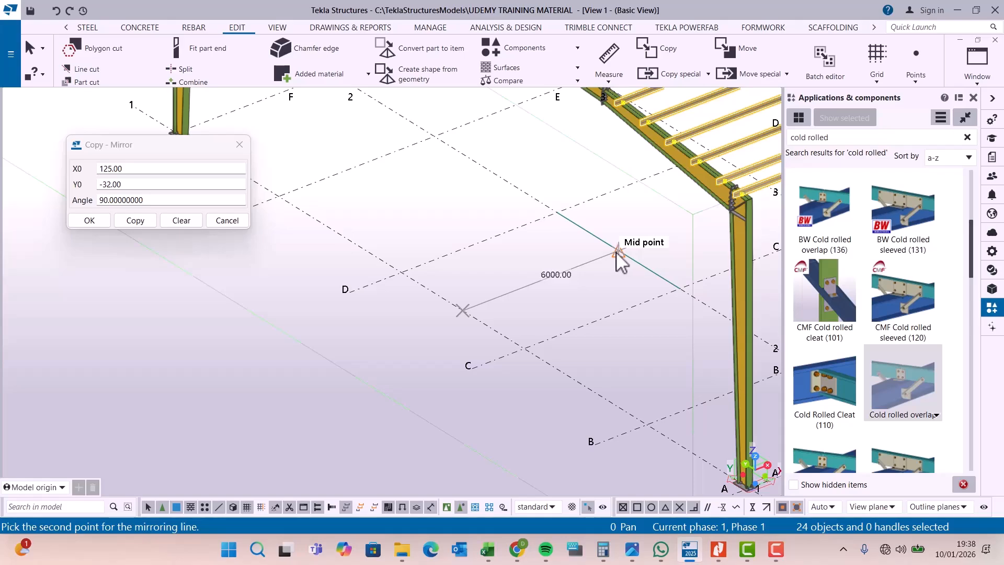
click(618, 251)
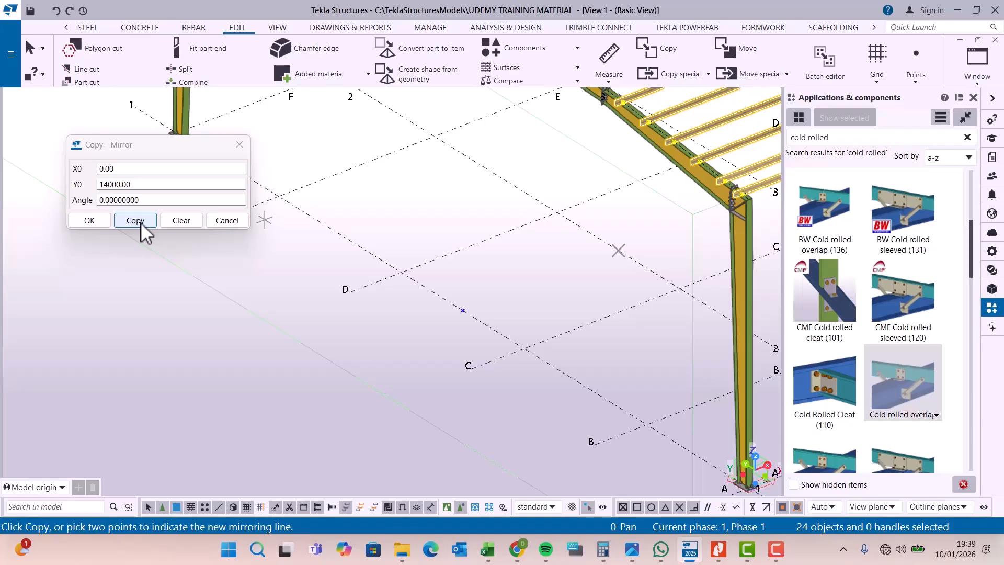
click(89, 220)
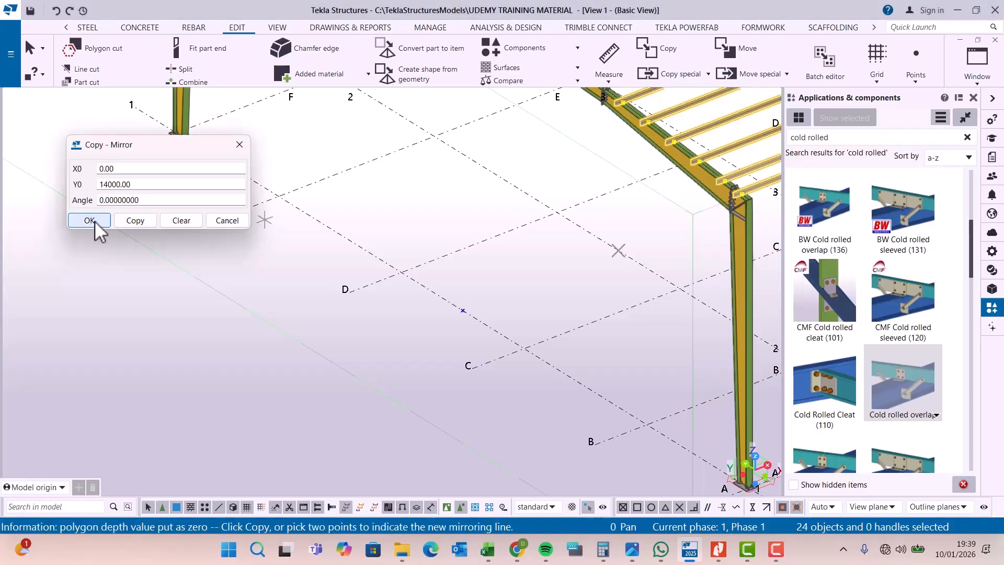
scroll(539, 371, down, 2)
scroll(539, 372, up, 10)
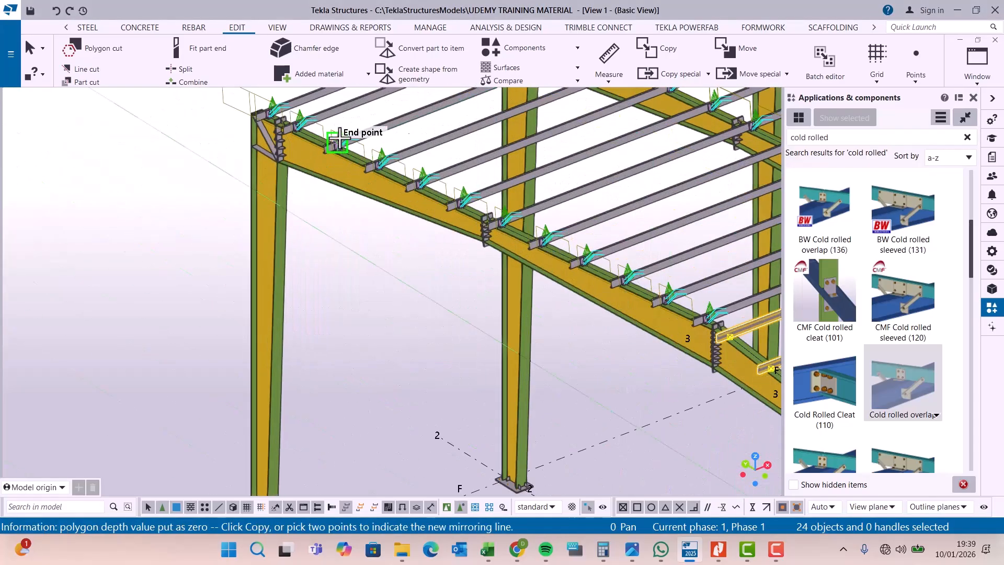
scroll(402, 173, up, 3)
right_click(481, 152)
click(516, 161)
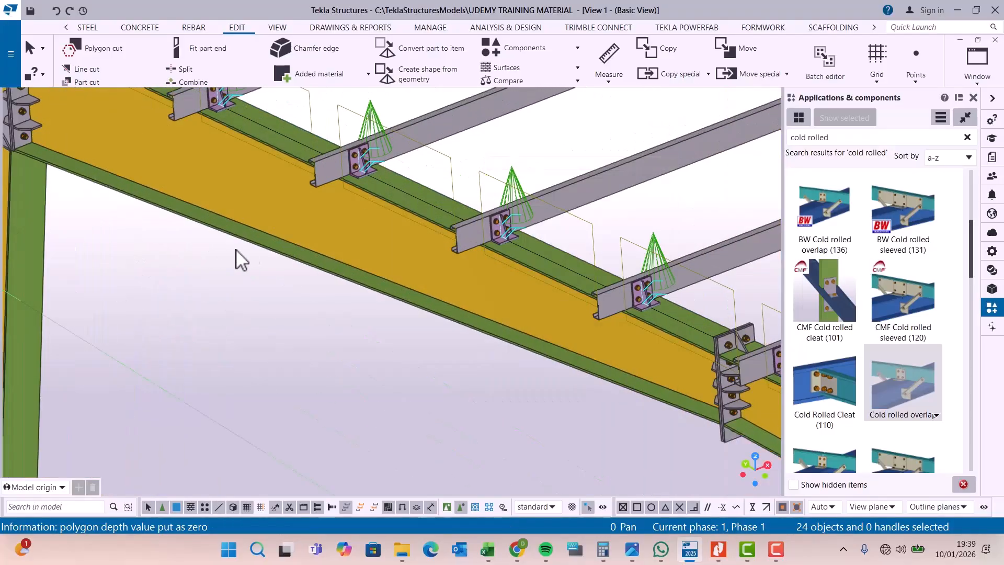
- Examine the mirrored purlins and their cleat connections on the rafters, clear the selection and refresh the view
scroll(244, 261, down, 2)
scroll(246, 267, down, 4)
scroll(523, 136, up, 5)
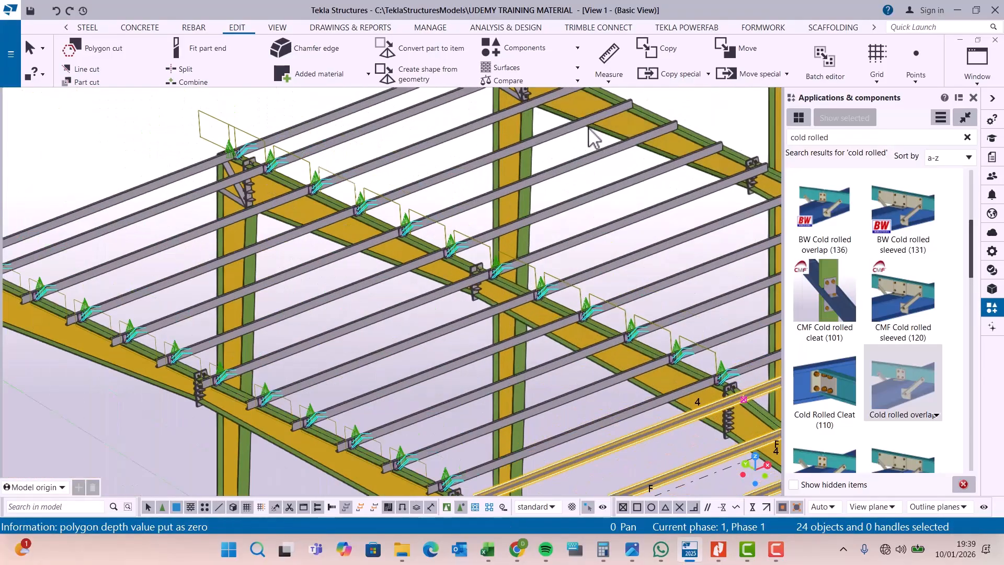
scroll(314, 209, down, 3)
scroll(359, 272, up, 6)
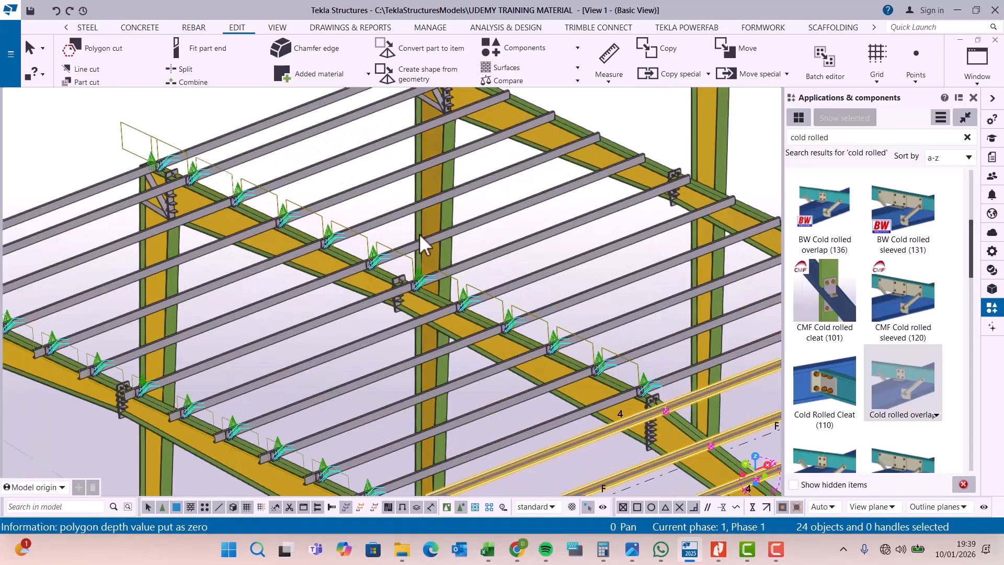
scroll(407, 261, up, 2)
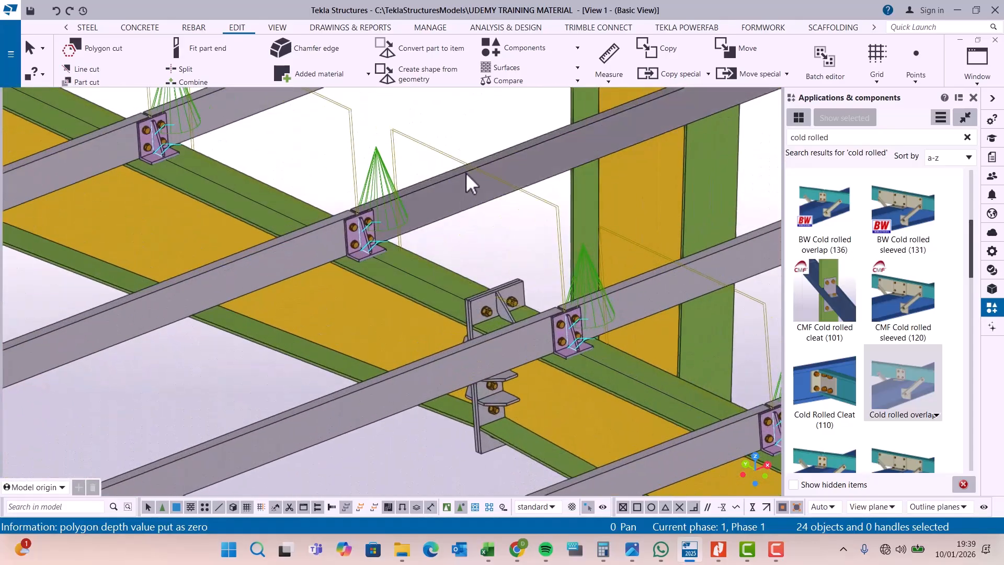
right_click(445, 109)
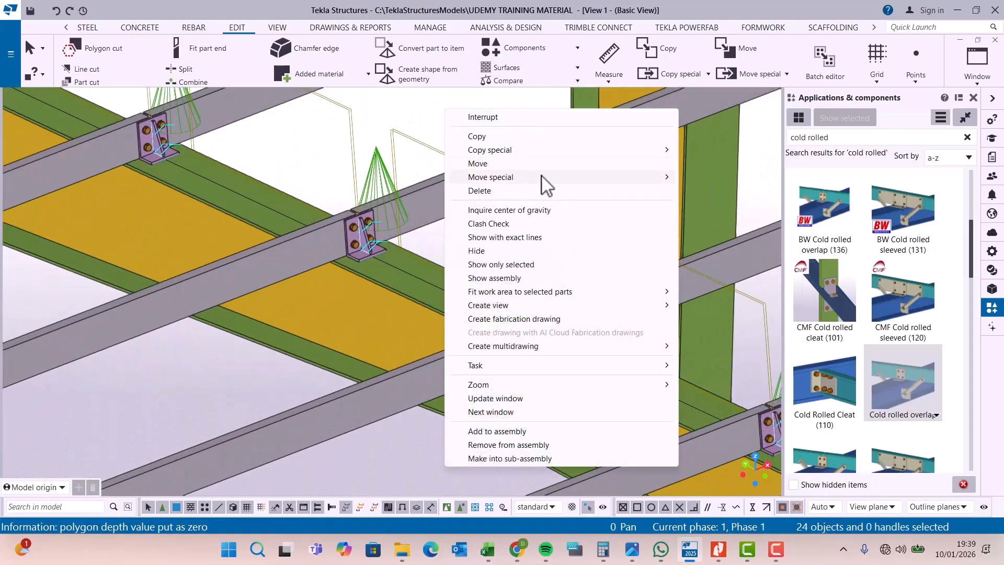
click(418, 107)
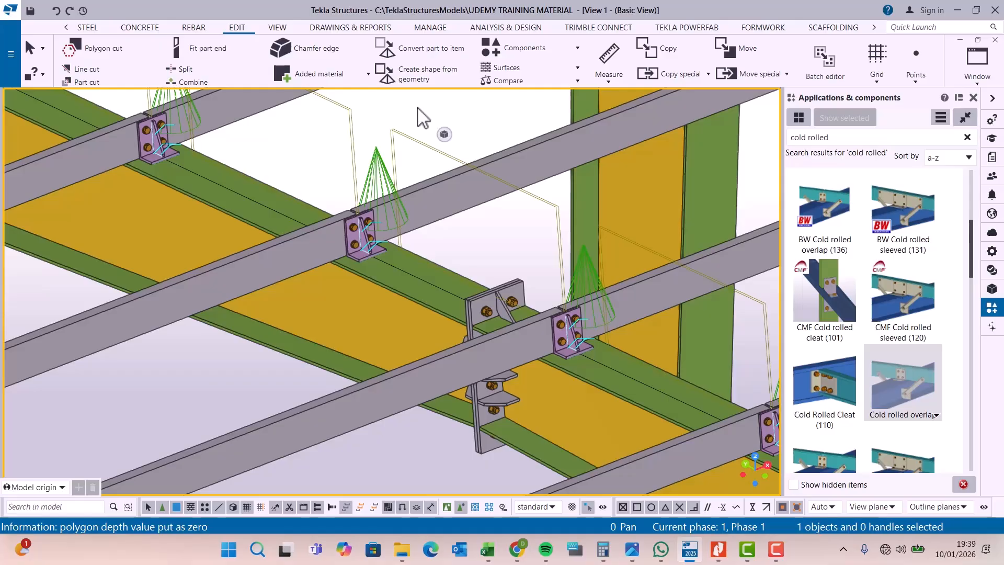
scroll(340, 233, down, 8)
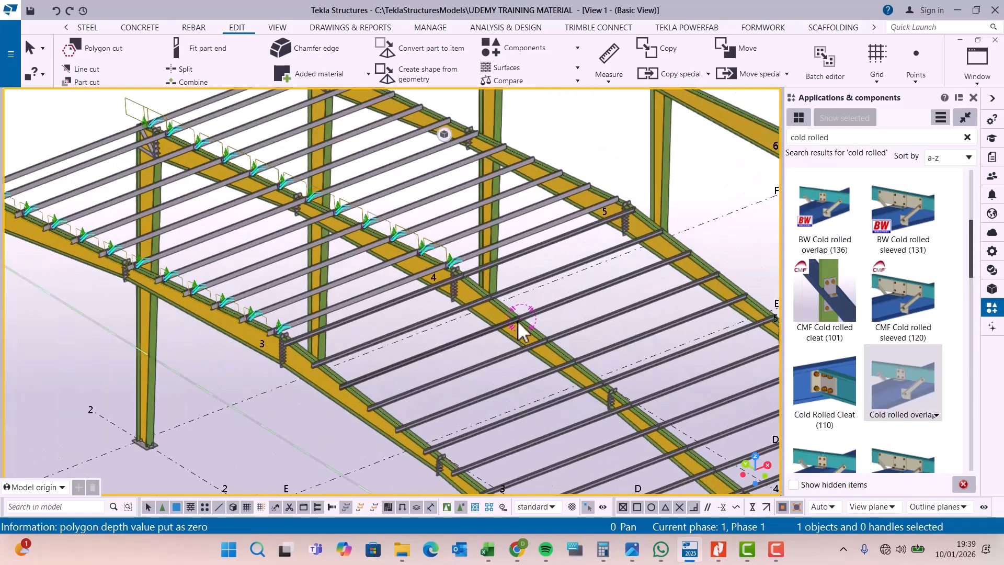
right_click(608, 143)
click(653, 219)
- Select the first six purlins from the eave on the gridline F roof slope in the bay between gridlines 2 and 3
scroll(293, 165, up, 10)
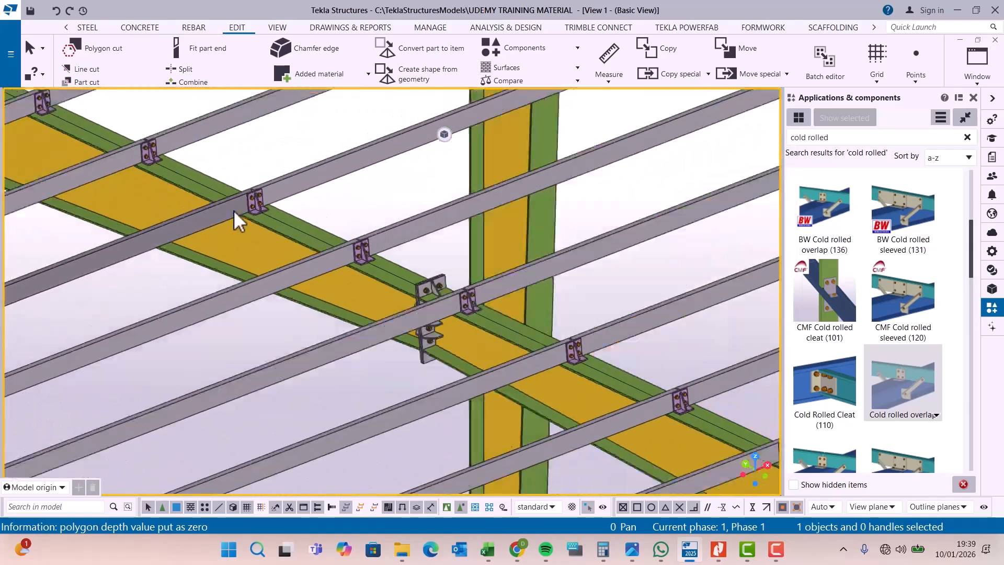
scroll(233, 210, down, 6)
scroll(204, 120, up, 5)
drag(249, 154, 123, 114)
ctrl+click(294, 183)
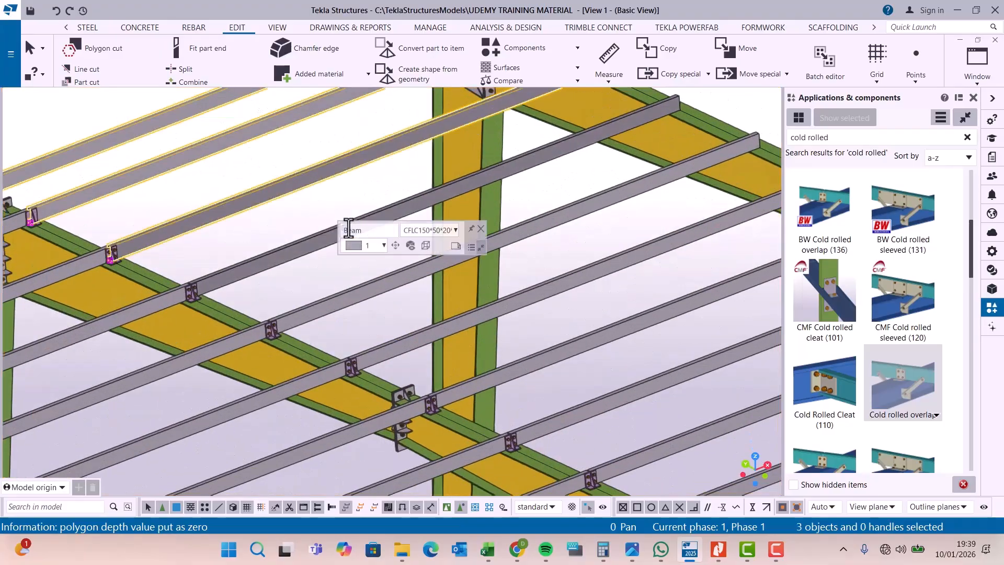
ctrl+click(350, 228)
ctrl+click(336, 301)
ctrl+click(292, 255)
ctrl+click(566, 278)
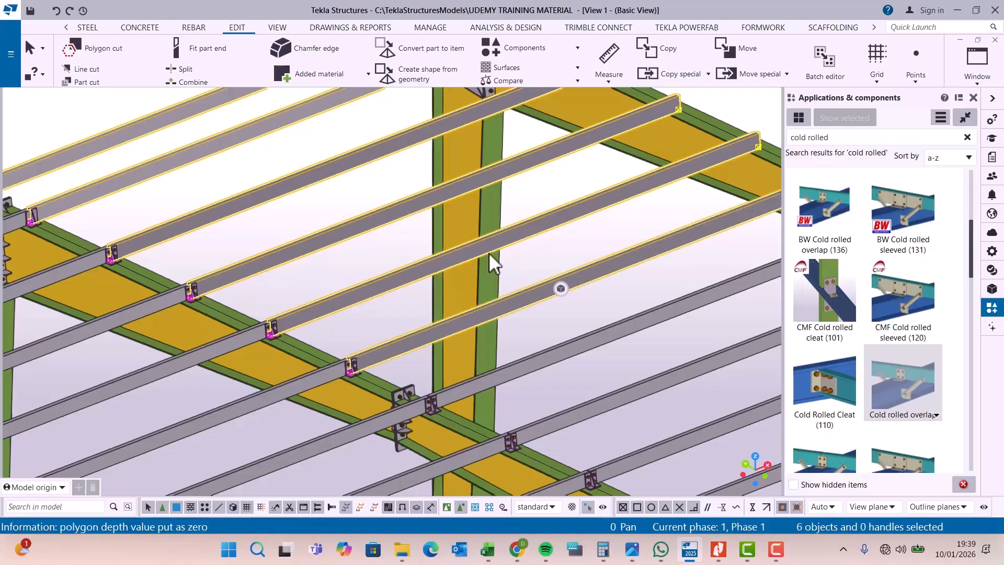
- Add the remaining purlins of the gridline F slope in bay 2–3, up to the ridge, to the selection
scroll(541, 272, down, 4)
scroll(526, 281, up, 2)
ctrl+click(404, 234)
ctrl+click(491, 293)
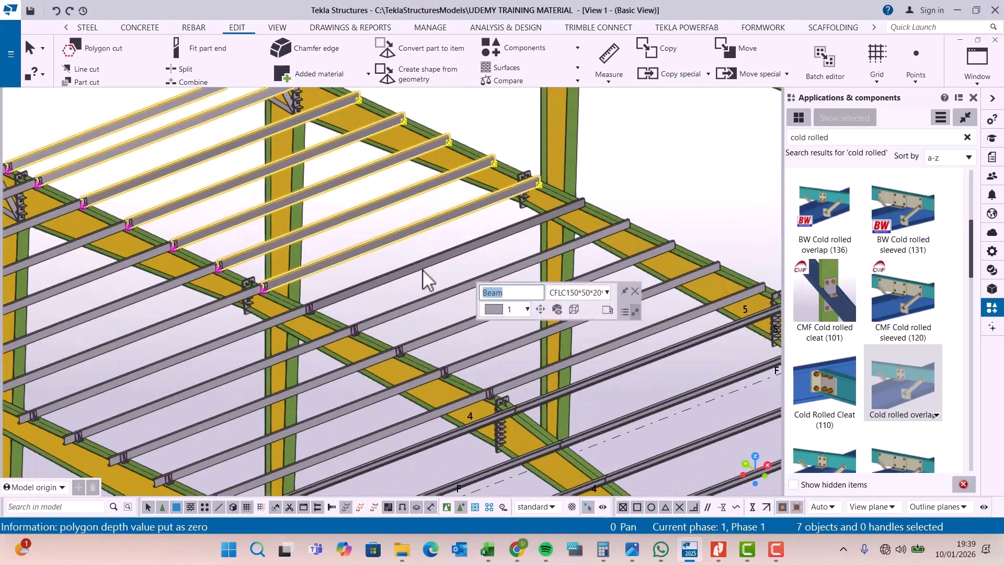
ctrl+drag(443, 305, 398, 259)
scroll(398, 246, down, 3)
scroll(407, 242, up, 2)
ctrl+click(439, 269)
ctrl+click(554, 278)
ctrl+click(613, 291)
scroll(316, 180, down, 2)
scroll(557, 266, up, 3)
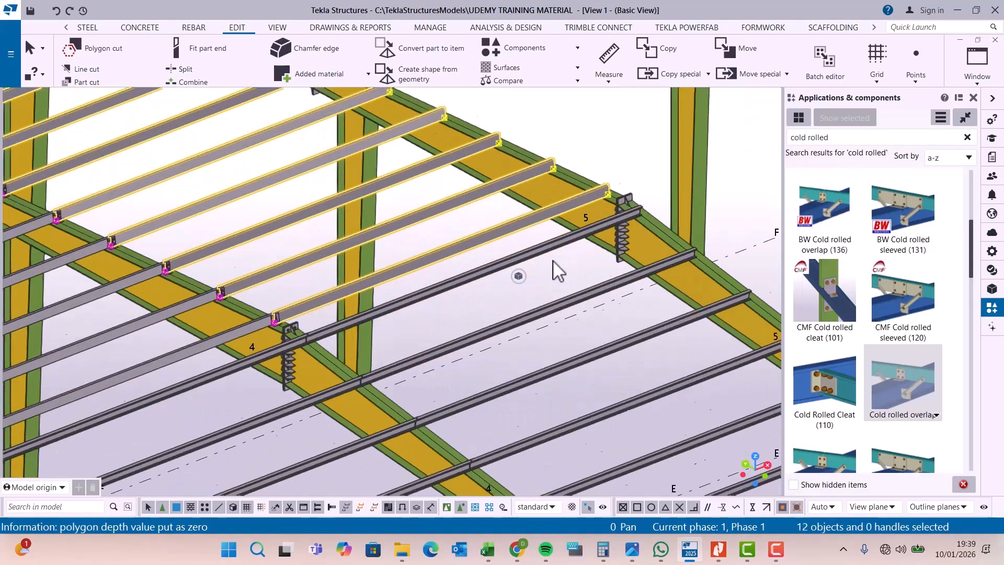
- Add the first four purlins below the ridge on the gridline A slope of bay 2–3 to the selection
ctrl+click(547, 247)
scroll(355, 179, down, 3)
scroll(456, 258, up, 2)
scroll(456, 257, up, 1)
ctrl+click(444, 258)
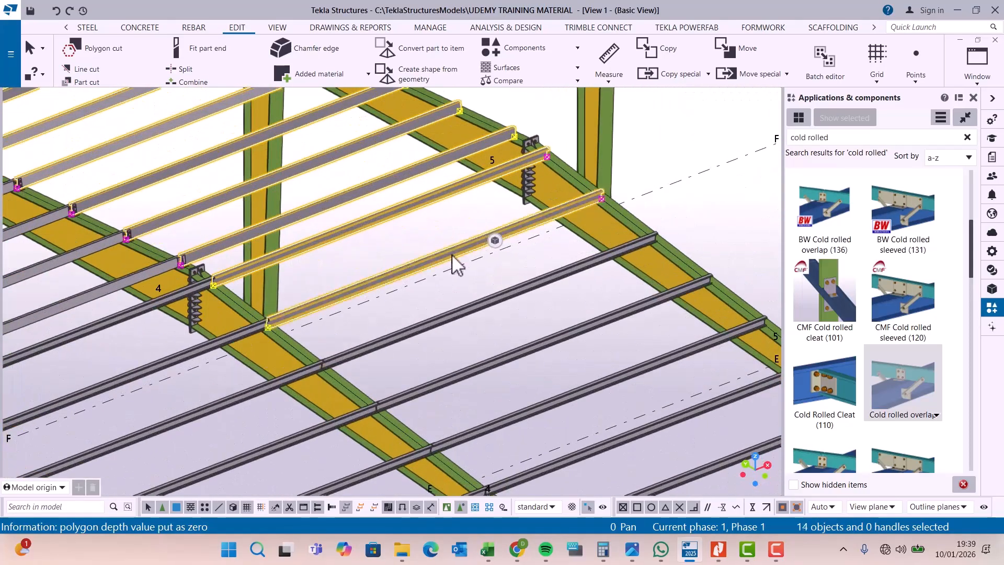
ctrl+click(537, 285)
ctrl+click(626, 317)
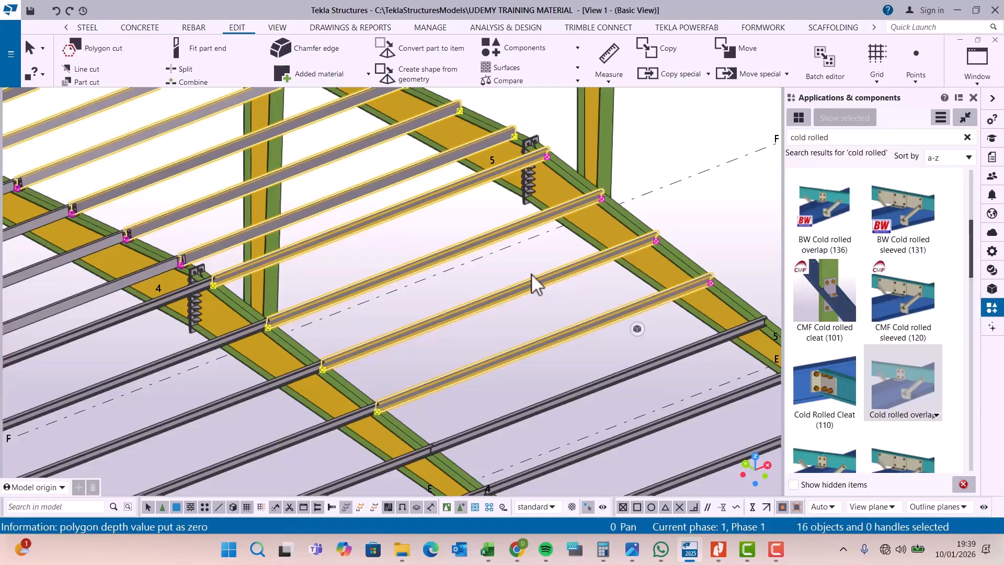
- Add the other eight purlins of bay 2–3 on the gridline A slope, down to the eave, to the selection
scroll(581, 294, down, 2)
scroll(487, 270, up, 3)
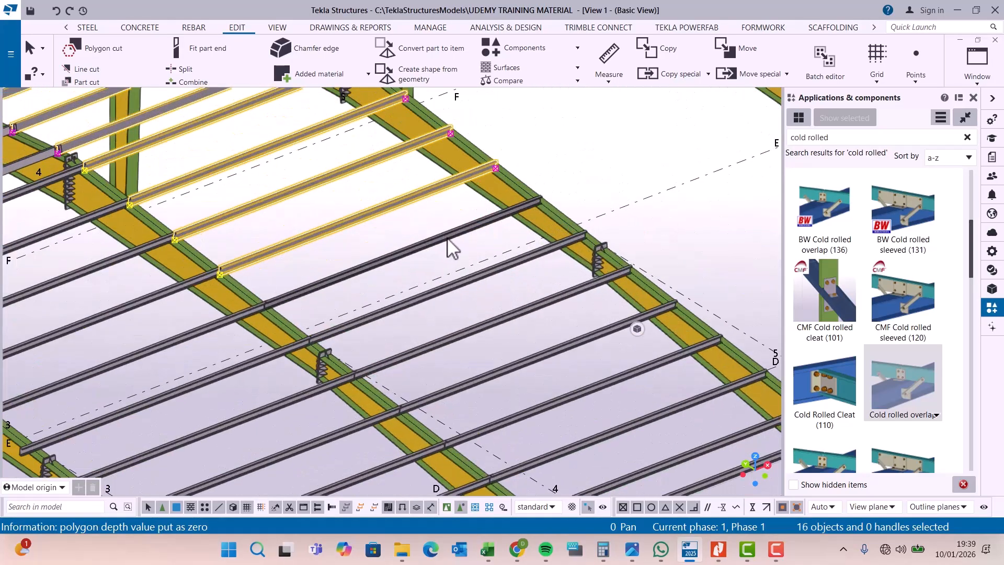
ctrl+click(449, 239)
ctrl+click(518, 264)
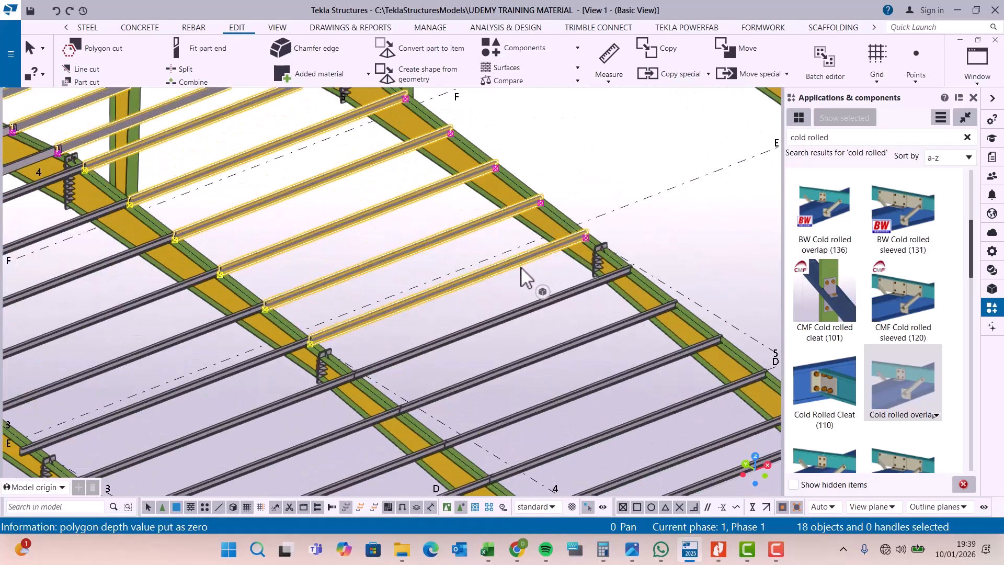
ctrl+click(495, 322)
ctrl+click(572, 340)
scroll(470, 238, down, 3)
scroll(526, 298, up, 2)
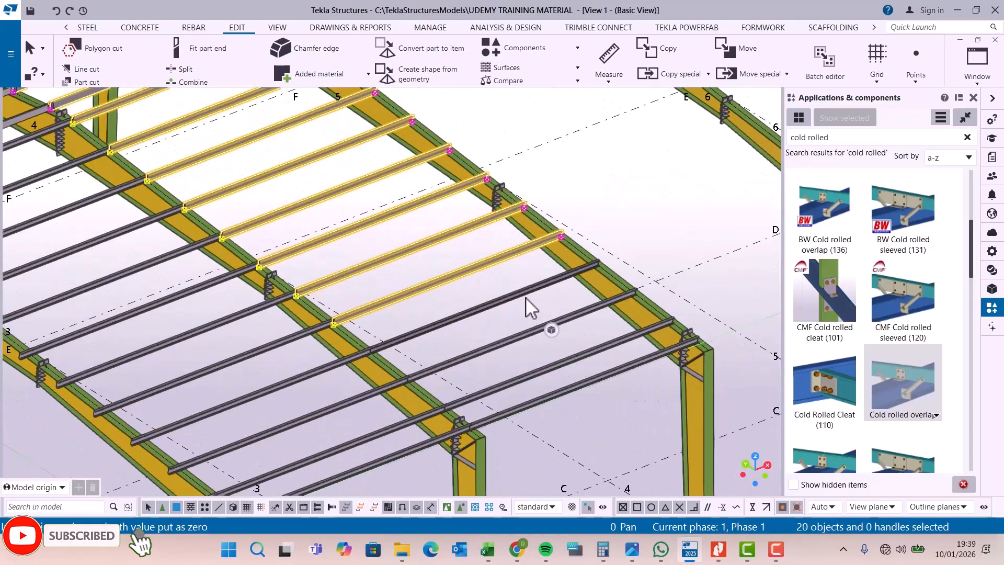
ctrl+click(521, 293)
ctrl+click(511, 338)
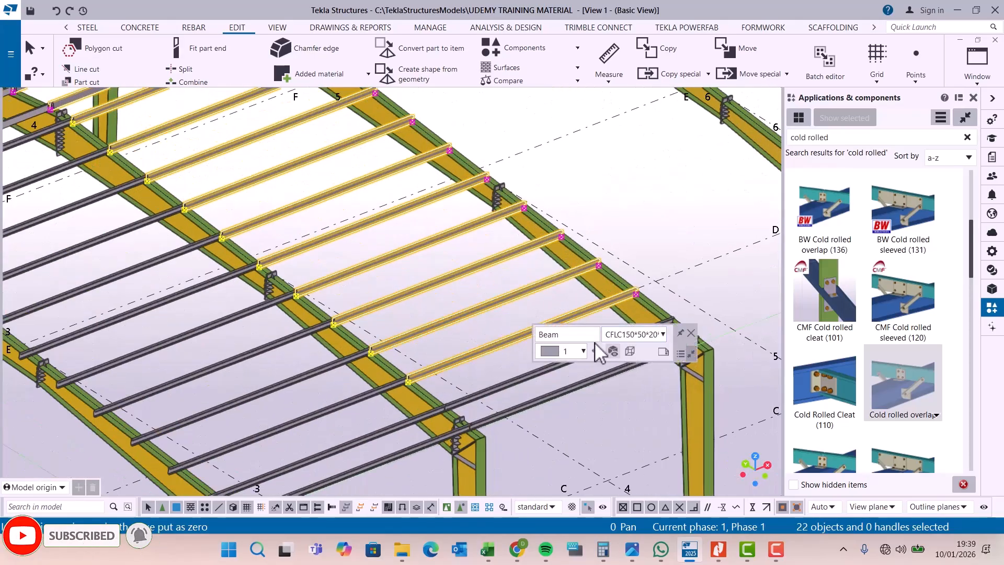
ctrl+click(533, 376)
ctrl+click(575, 391)
- Copy the selected purlins from the midpoint of bay 2–3 on gridline A to the midpoints of bays 3–4, 4–5 and 5–6
scroll(501, 298, down, 3)
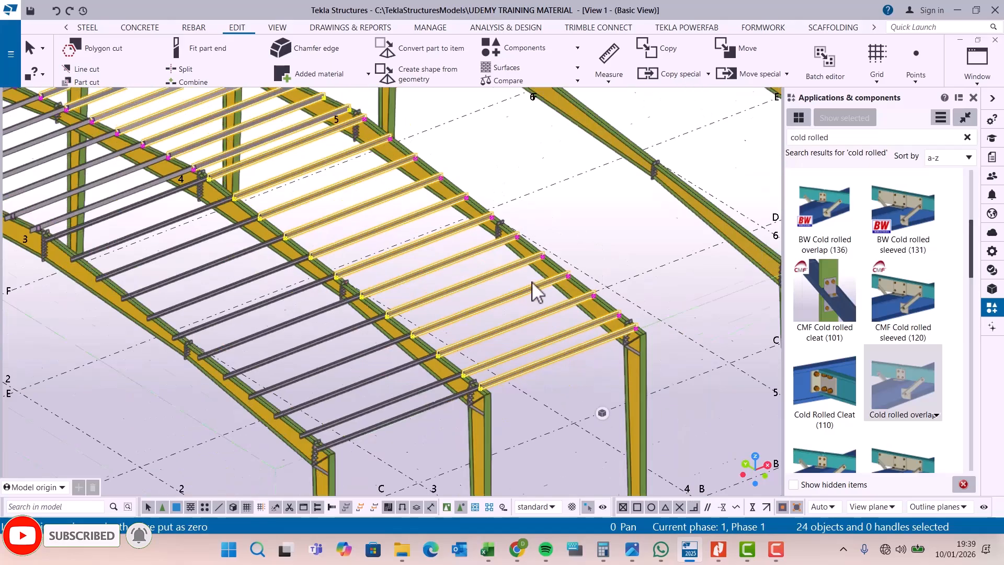
right_click(595, 224)
click(627, 203)
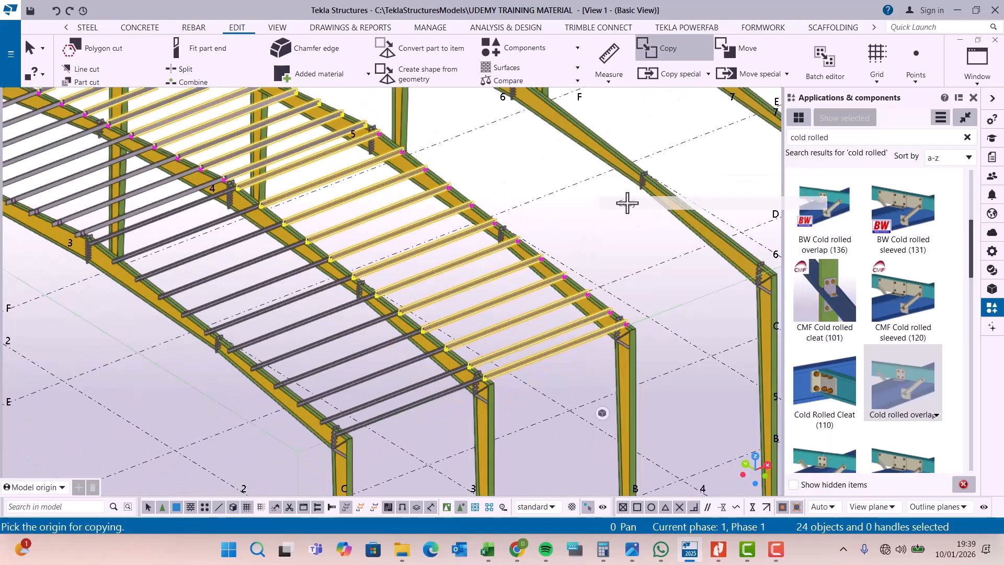
scroll(522, 198, down, 3)
scroll(464, 412, up, 4)
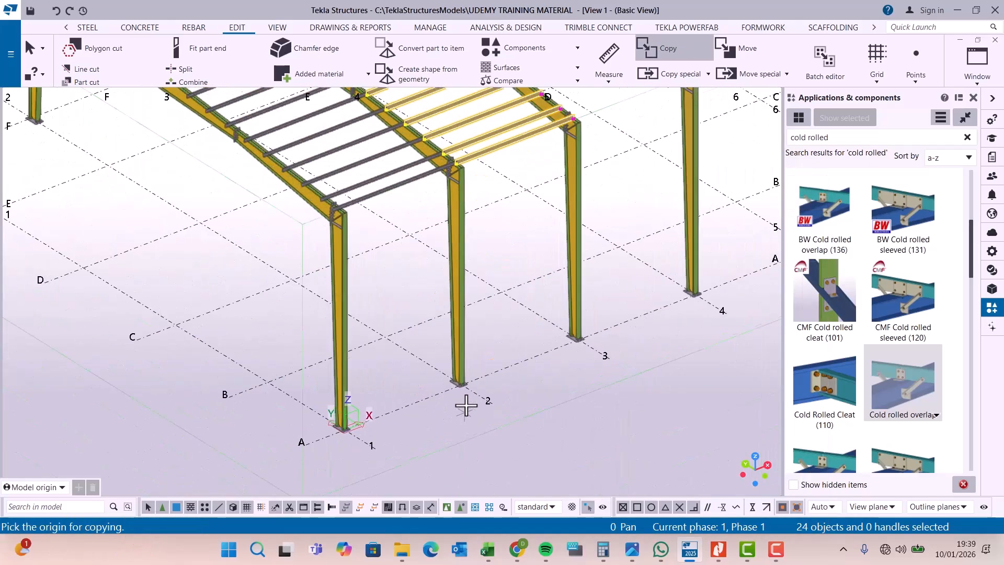
click(535, 358)
scroll(535, 358, down, 3)
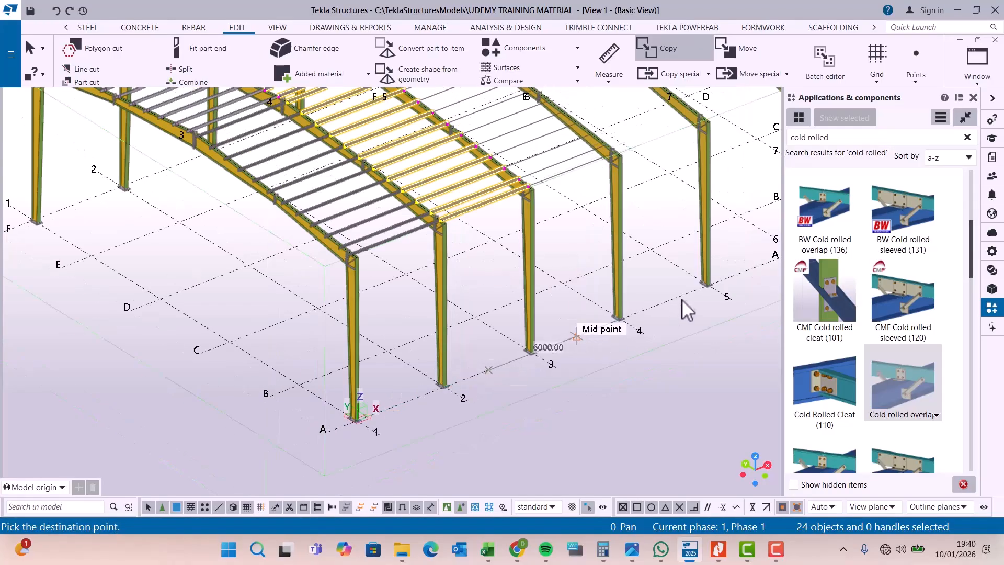
click(667, 303)
scroll(576, 334, down, 3)
scroll(601, 303, up, 1)
click(669, 280)
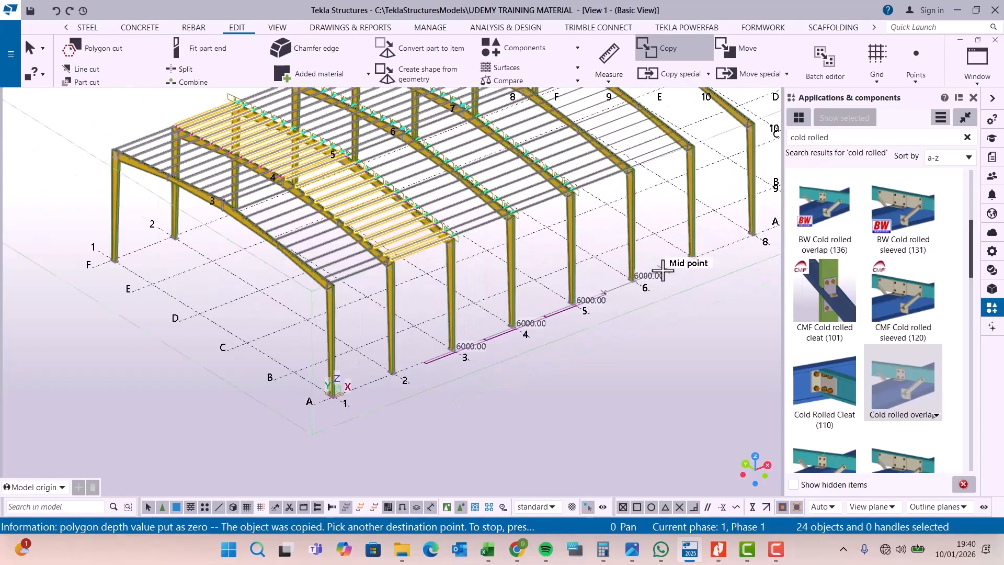
- Place further copies of the purlins at the gridline A midpoints of bays 6–7, 7–8, 8–9 and 9–10
click(721, 249)
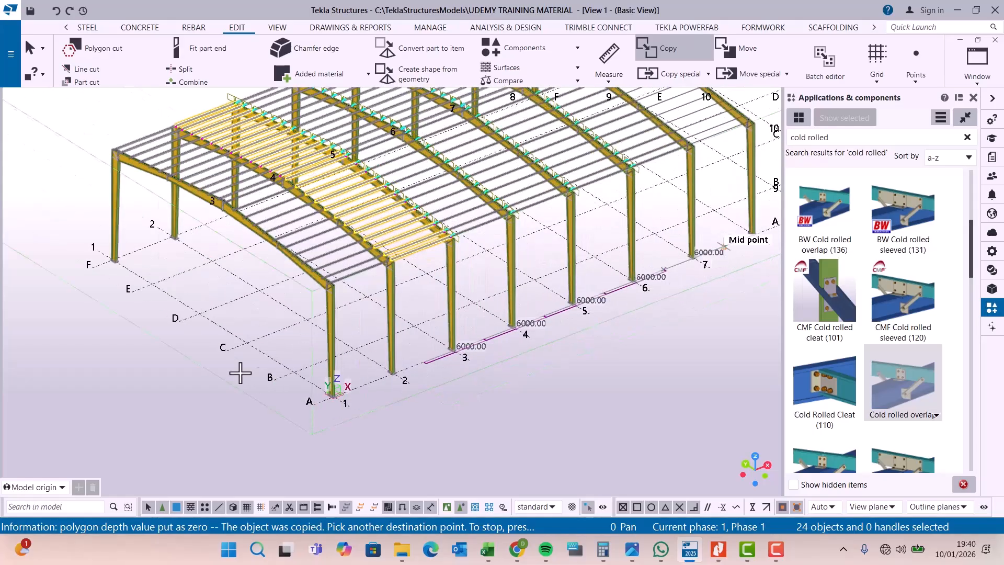
scroll(240, 372, down, 3)
scroll(549, 293, up, 2)
click(529, 293)
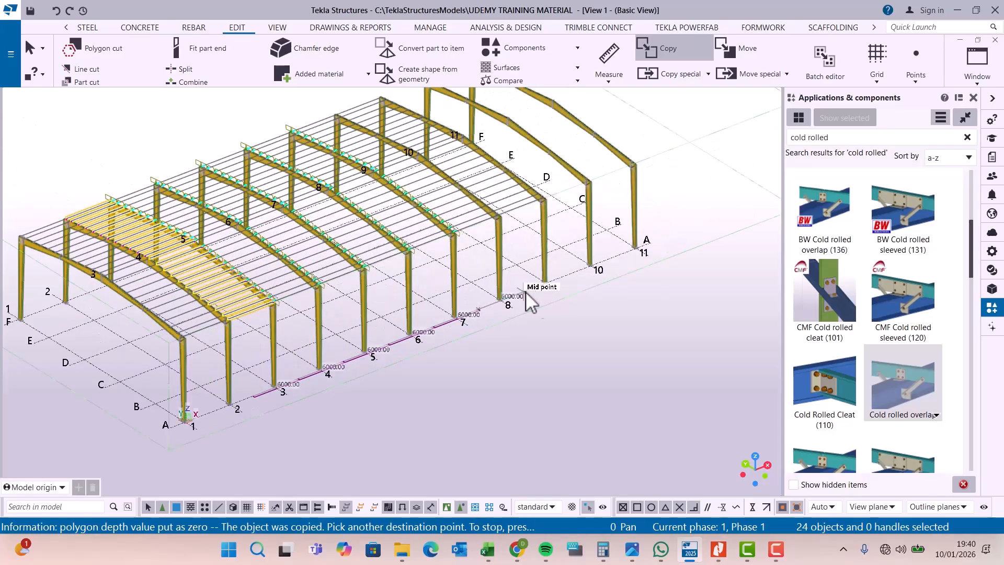
click(570, 274)
click(590, 265)
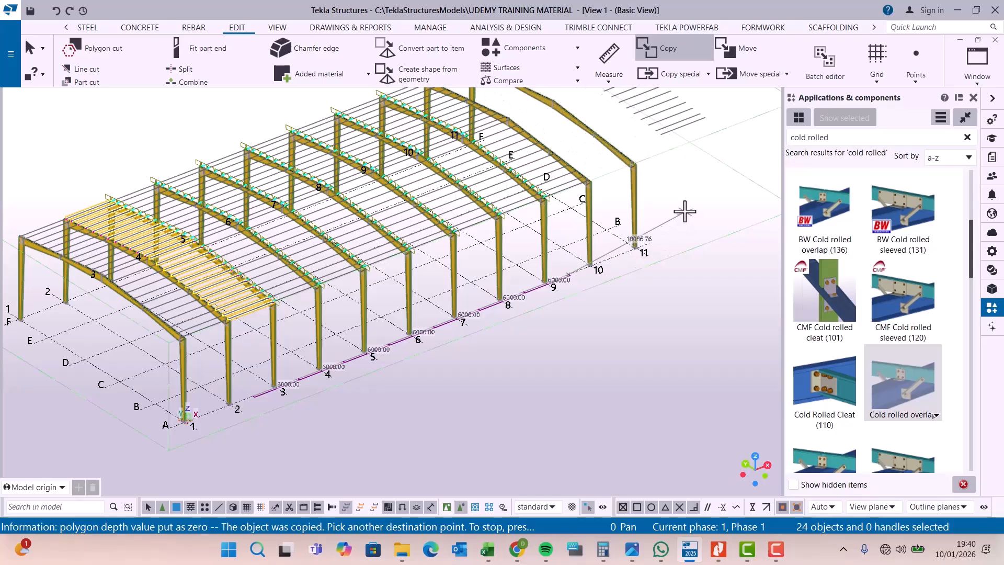
right_click(668, 162)
click(704, 170)
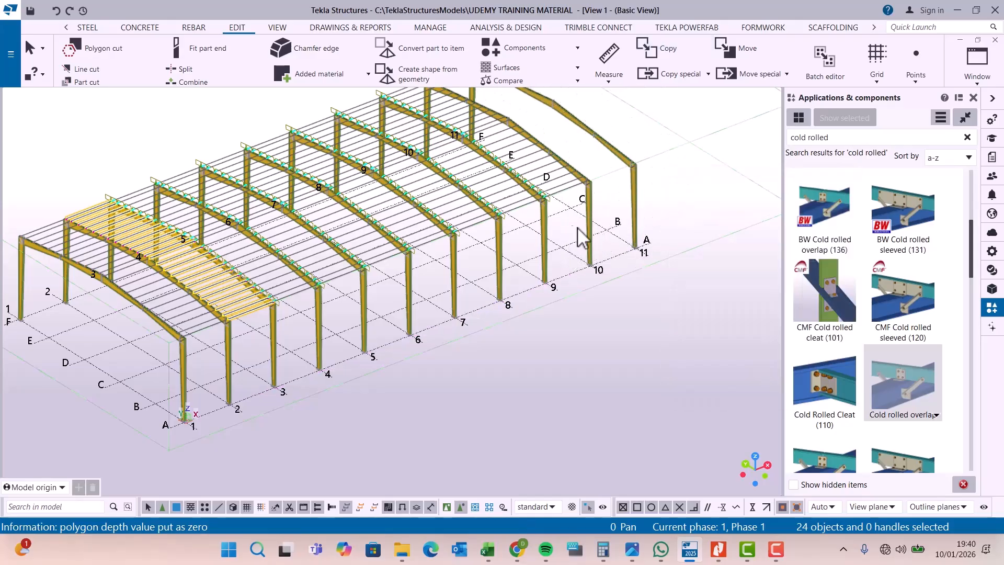
- Clear the selection and examine the copied purlins along the building and the end bay at gridline 1
click(674, 210)
scroll(624, 225, down, 1)
scroll(253, 404, up, 8)
scroll(264, 382, down, 8)
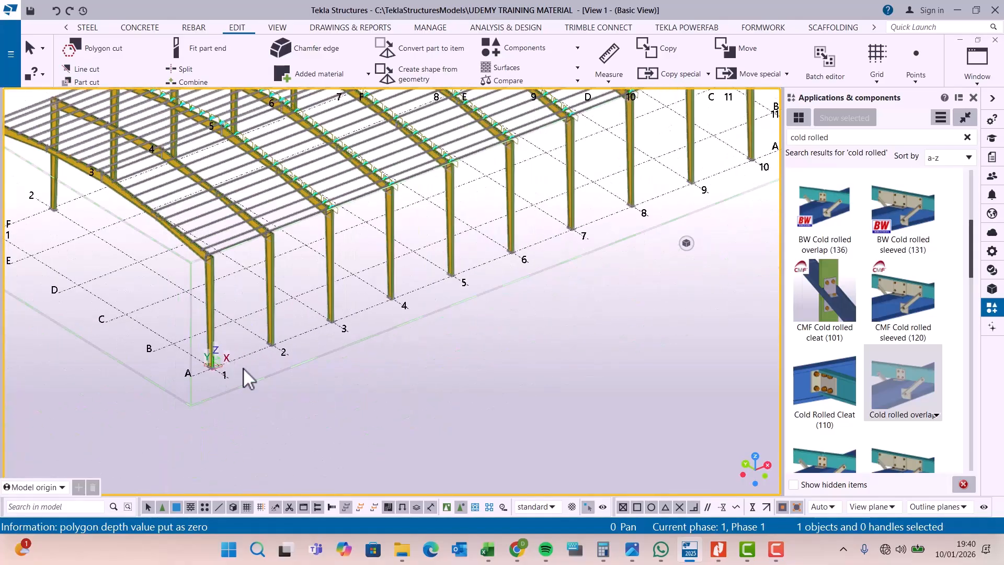
scroll(240, 385, down, 3)
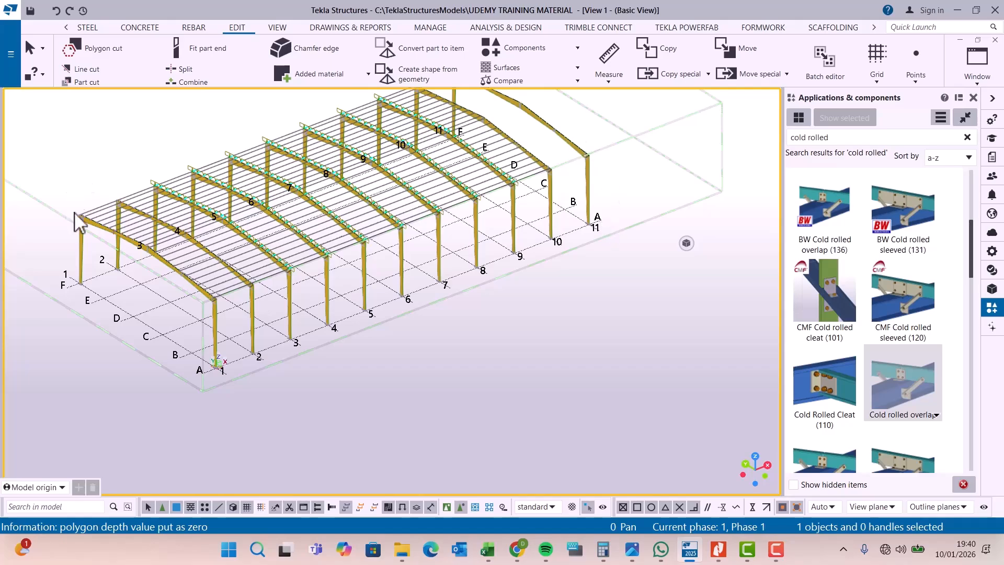
scroll(78, 230, up, 10)
scroll(317, 272, down, 10)
scroll(387, 356, down, 5)
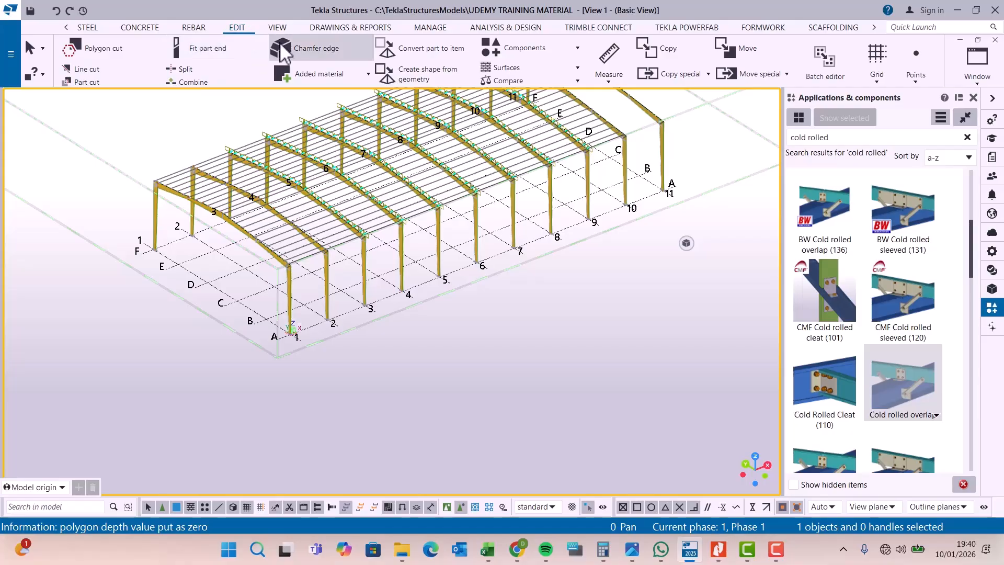
- Create one dividing point midway along gridline A between the column bases at gridlines 1 and 11
click(915, 61)
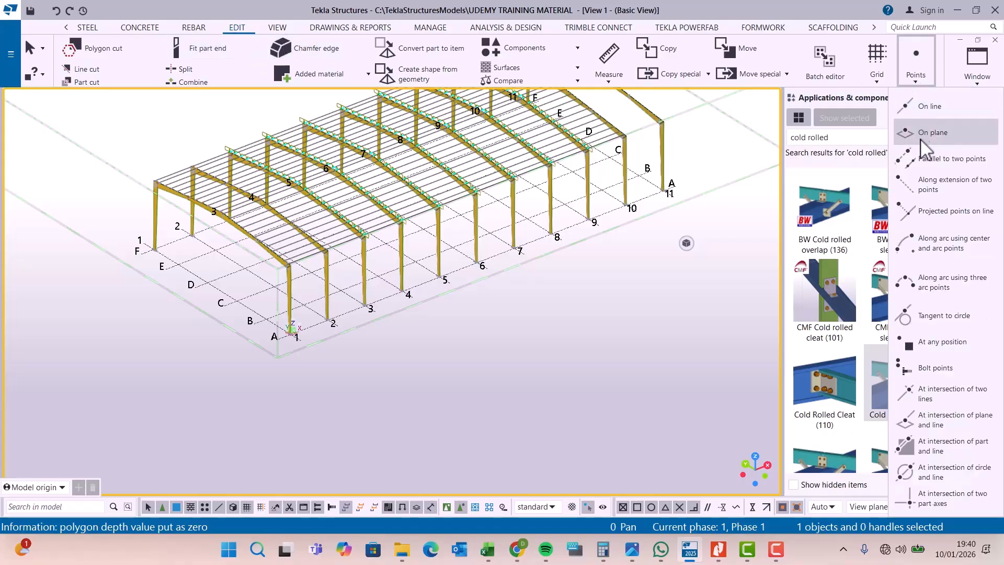
click(930, 108)
scroll(285, 328, up, 8)
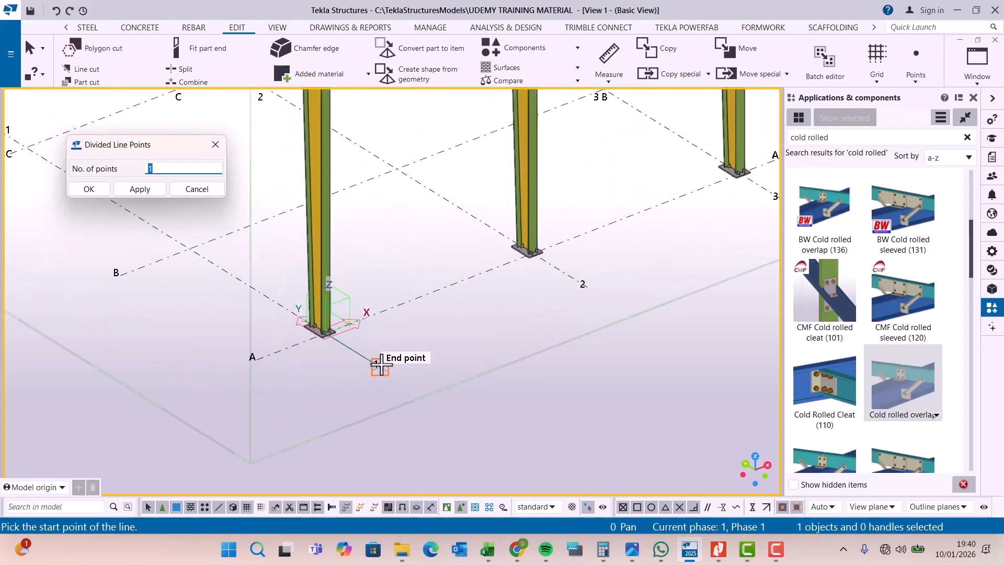
scroll(342, 348, up, 1)
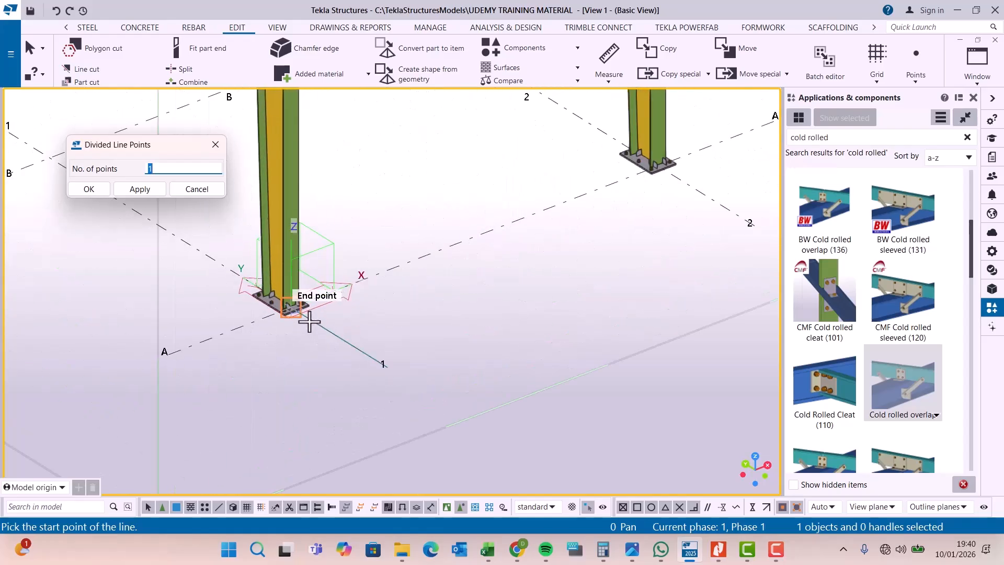
click(309, 321)
scroll(228, 386, down, 10)
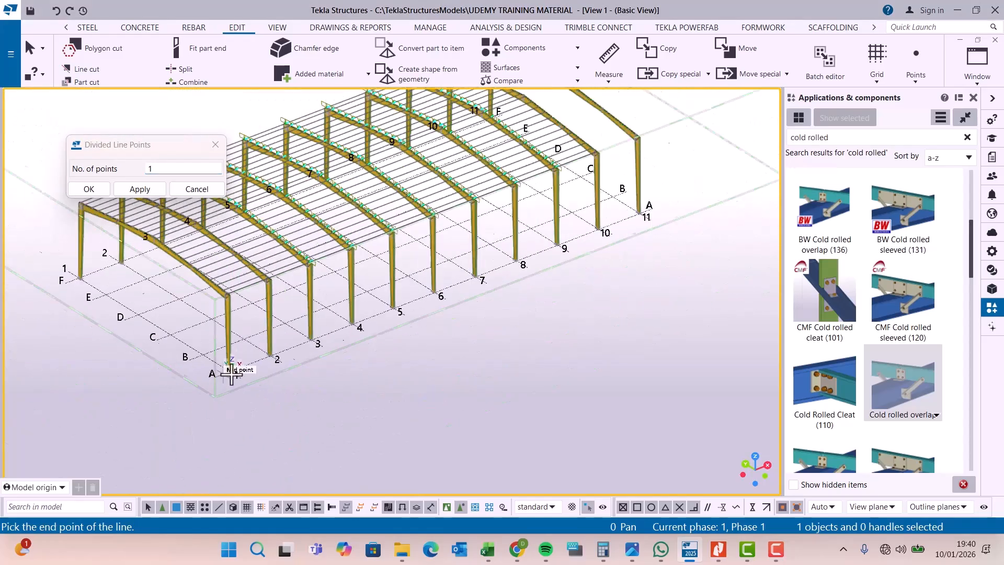
scroll(600, 222, up, 8)
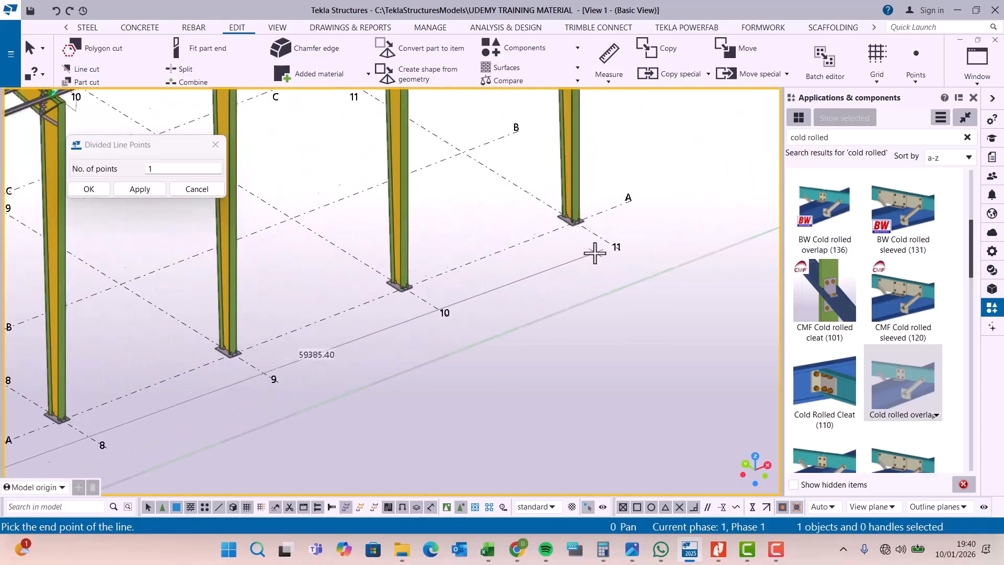
scroll(583, 220, up, 4)
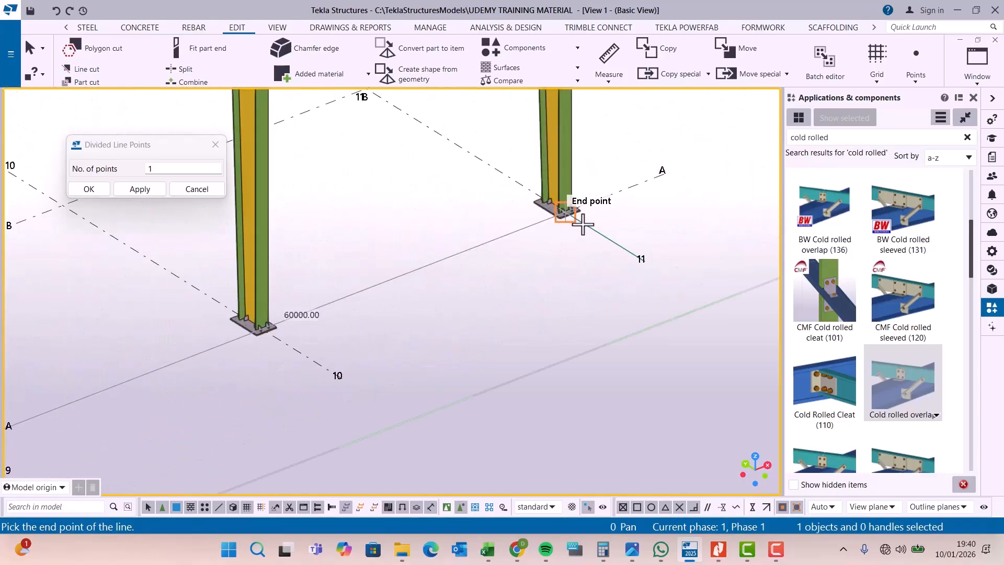
click(580, 216)
right_click(652, 136)
click(688, 145)
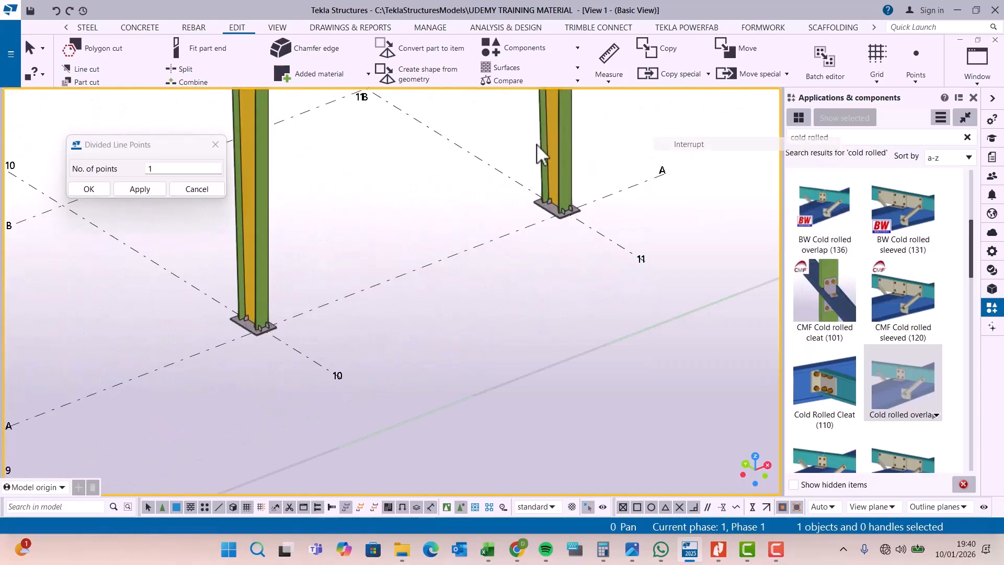
click(97, 190)
- Examine the new dividing point at the column base where gridlines A and 6 meet
scroll(569, 219, down, 5)
scroll(575, 219, down, 3)
scroll(366, 293, up, 8)
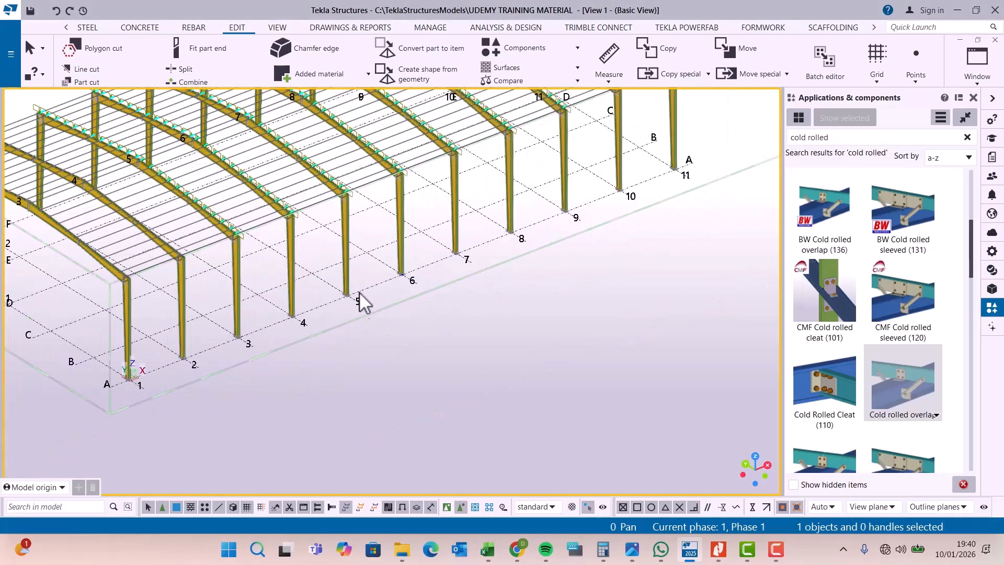
scroll(585, 212, up, 2)
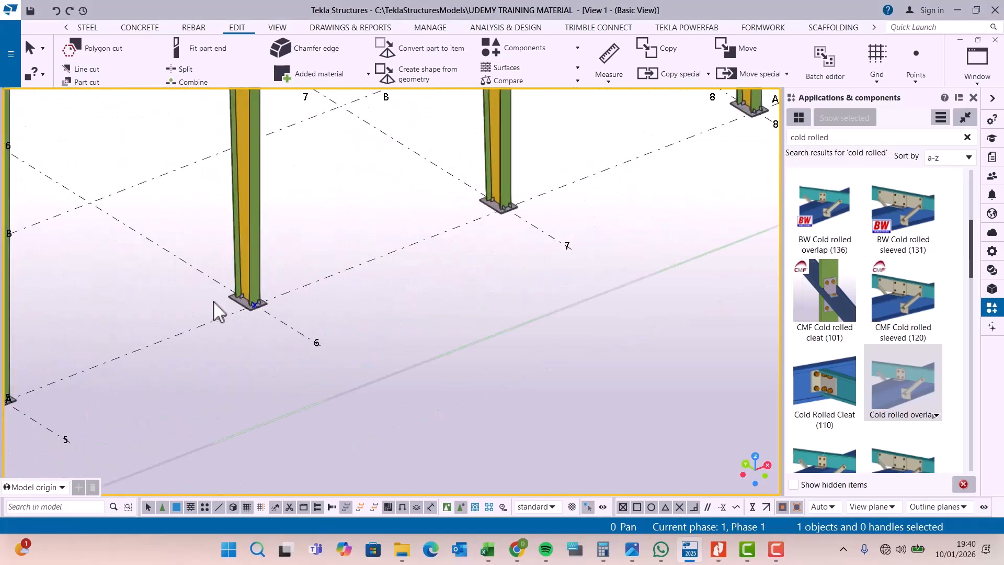
scroll(249, 313, up, 3)
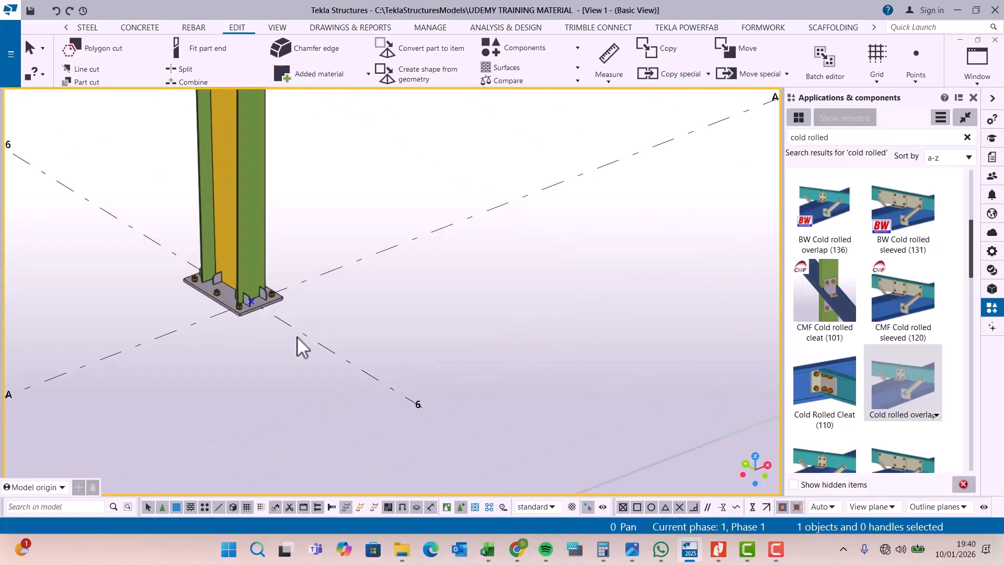
scroll(381, 337, down, 2)
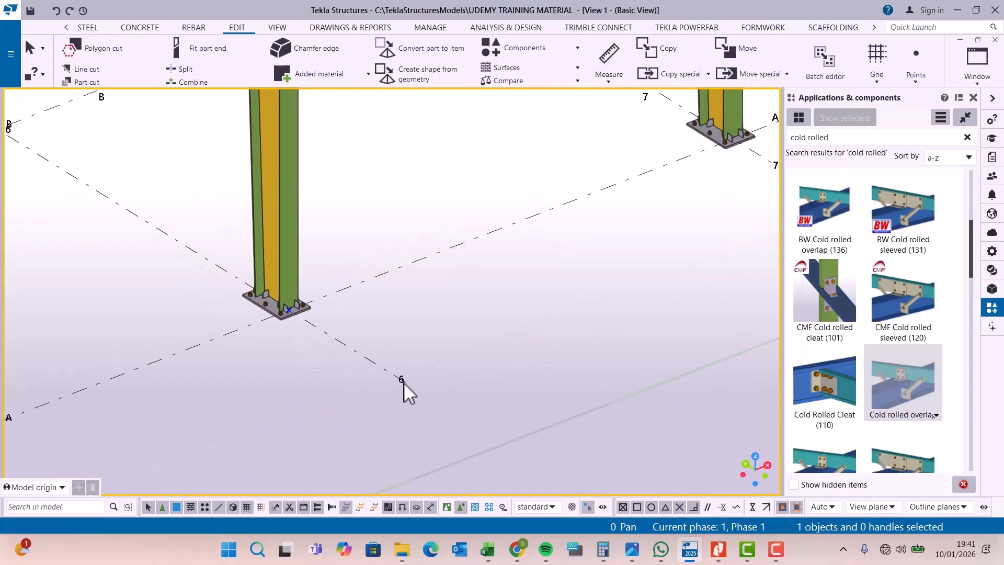
scroll(403, 381, down, 6)
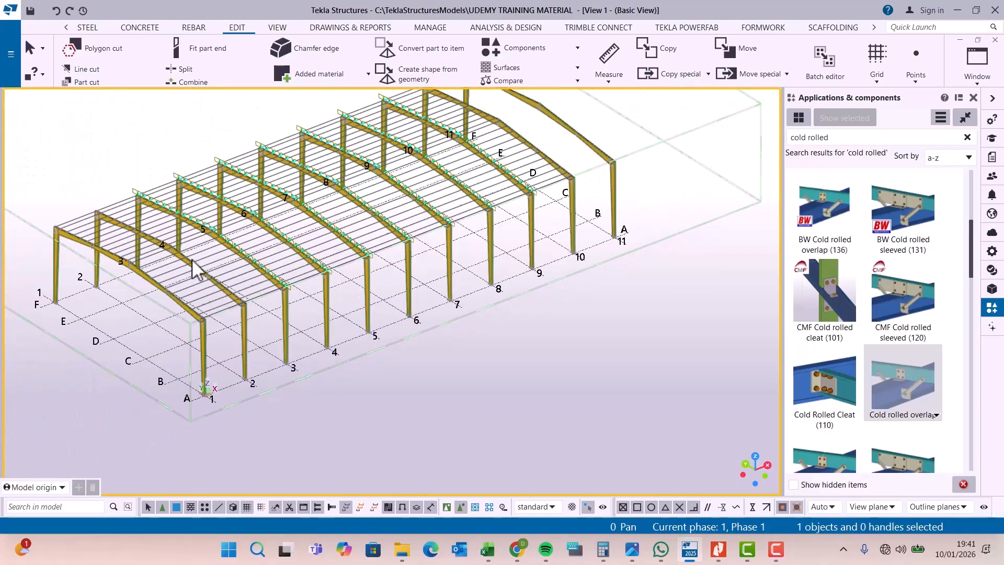
- Select all the roof purlins of the end bay between gridlines 1 and 2
scroll(104, 238, up, 2)
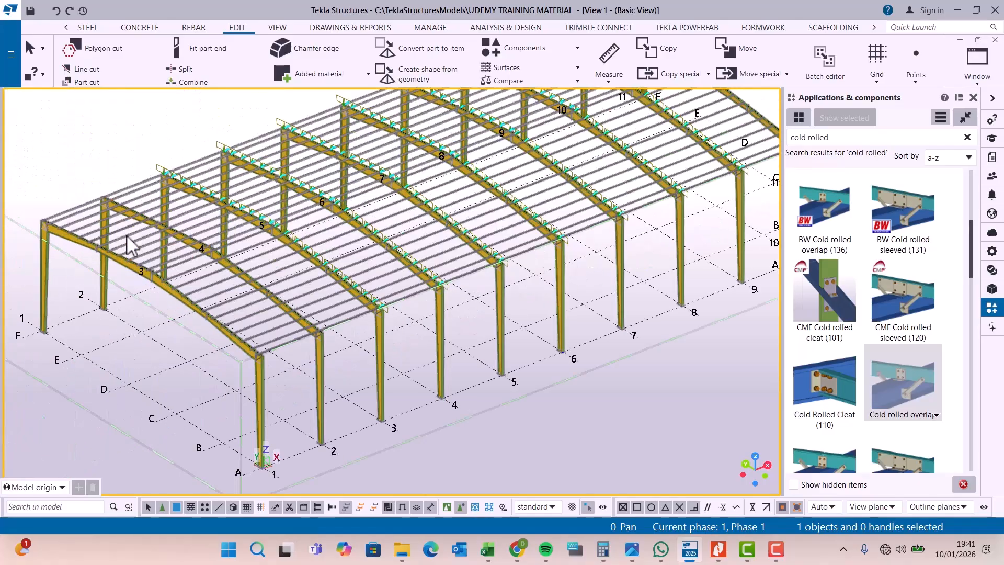
click(276, 29)
click(555, 68)
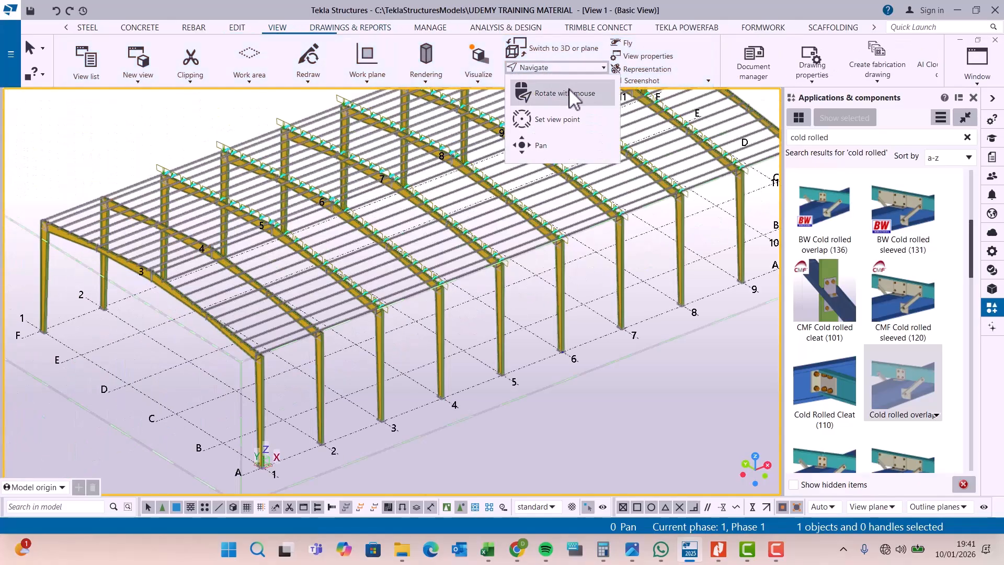
click(553, 94)
scroll(525, 224, down, 1)
click(370, 283)
drag(412, 270, 316, 157)
right_click(314, 158)
click(345, 165)
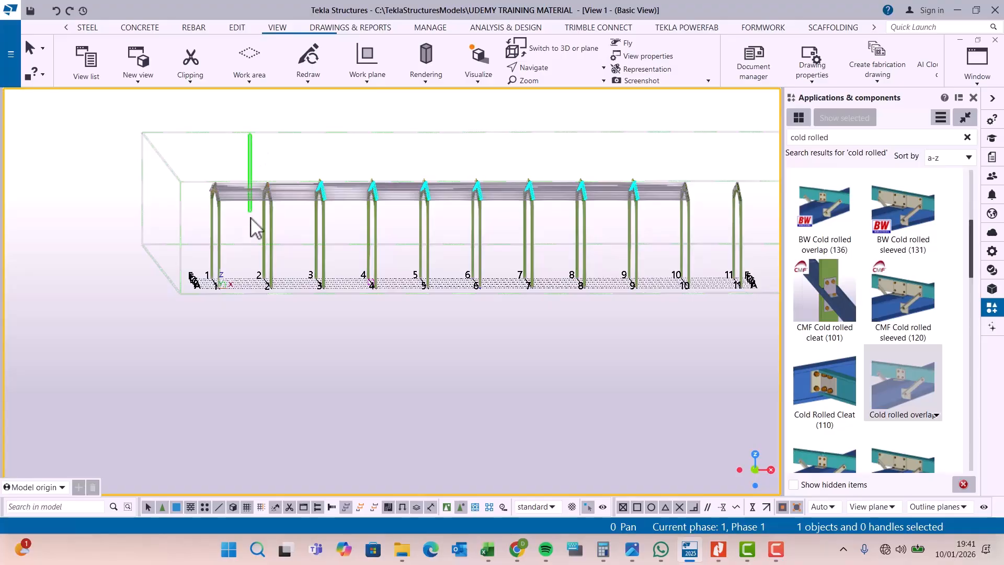
click(259, 262)
click(555, 67)
click(559, 95)
click(282, 196)
drag(294, 197, 354, 261)
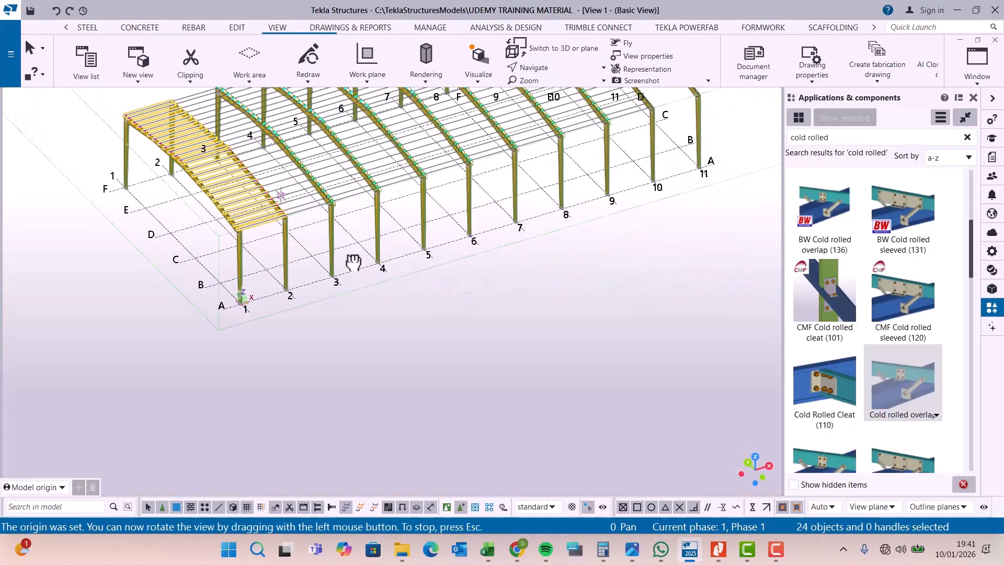
right_click(555, 323)
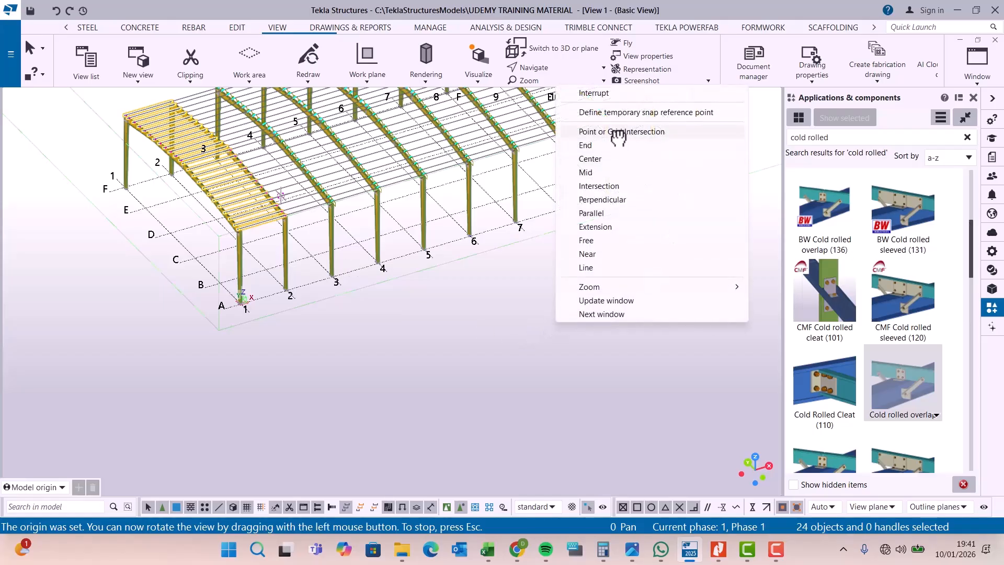
click(594, 93)
- Mirror-copy the selected purlins about gridline 6, with the mirroring line at X0 30000, Y0 -1000 and angle 90, and clear the selection
right_click(555, 264)
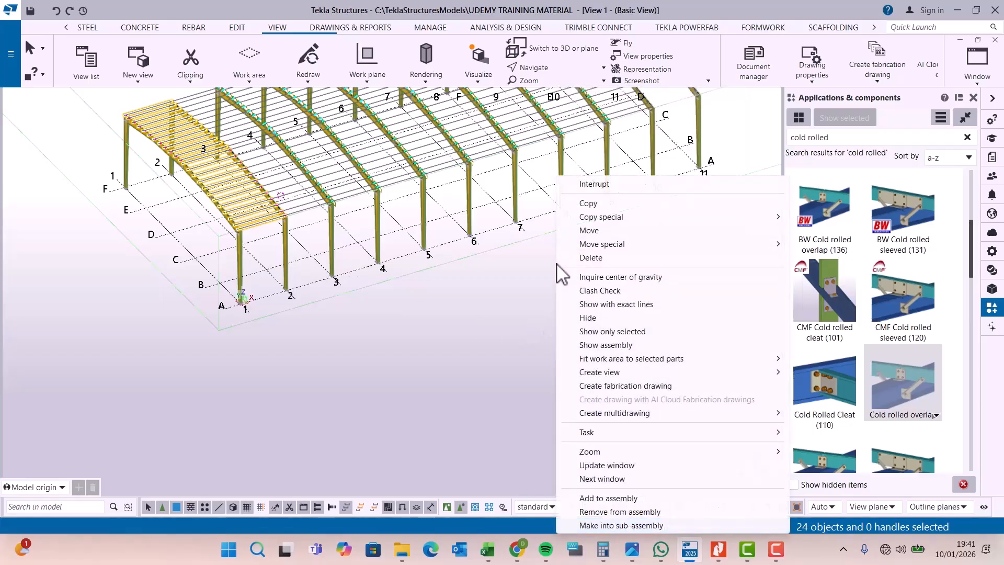
mouse_move(622, 223)
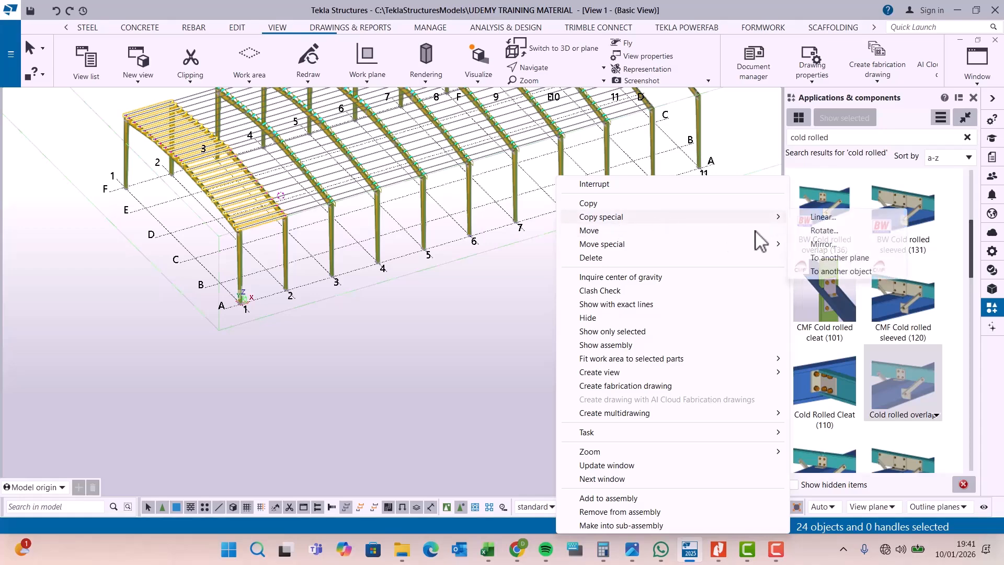
click(823, 244)
scroll(473, 235, up, 5)
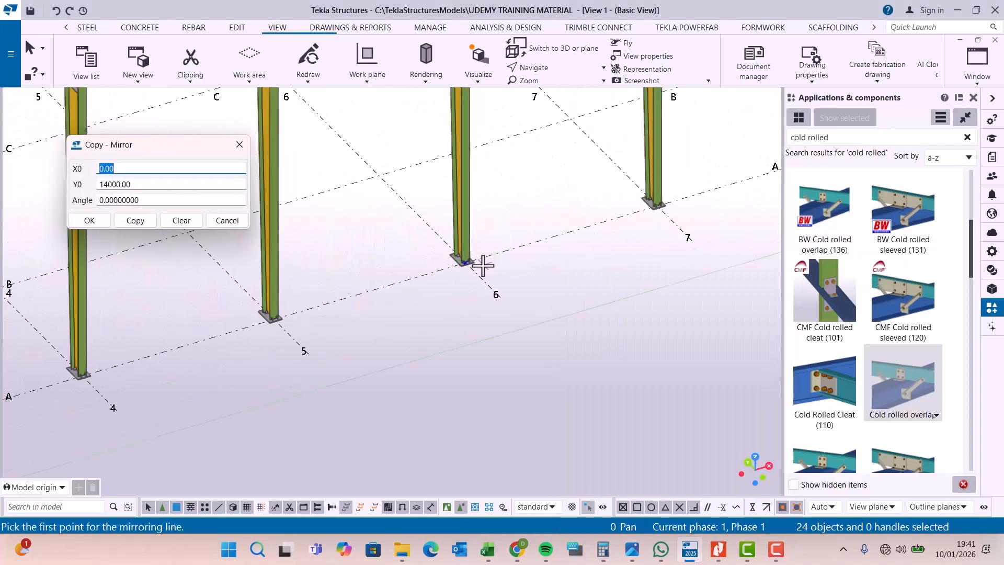
click(479, 288)
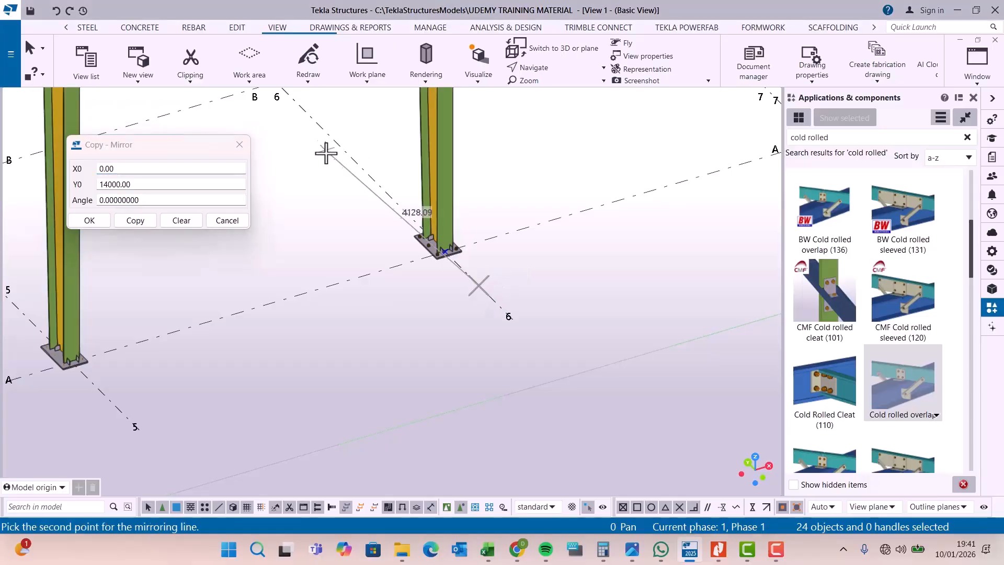
scroll(355, 143, down, 3)
click(327, 132)
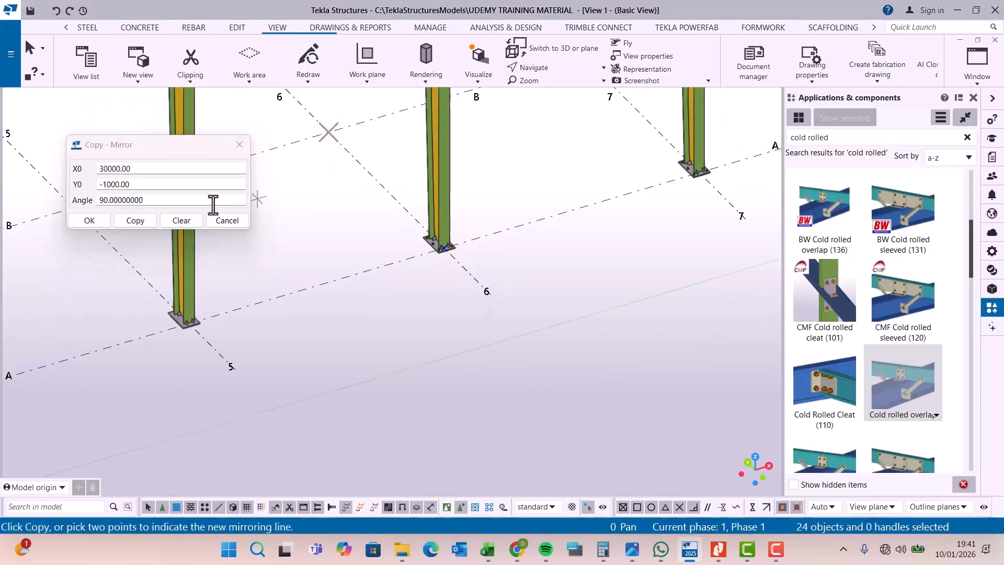
click(137, 220)
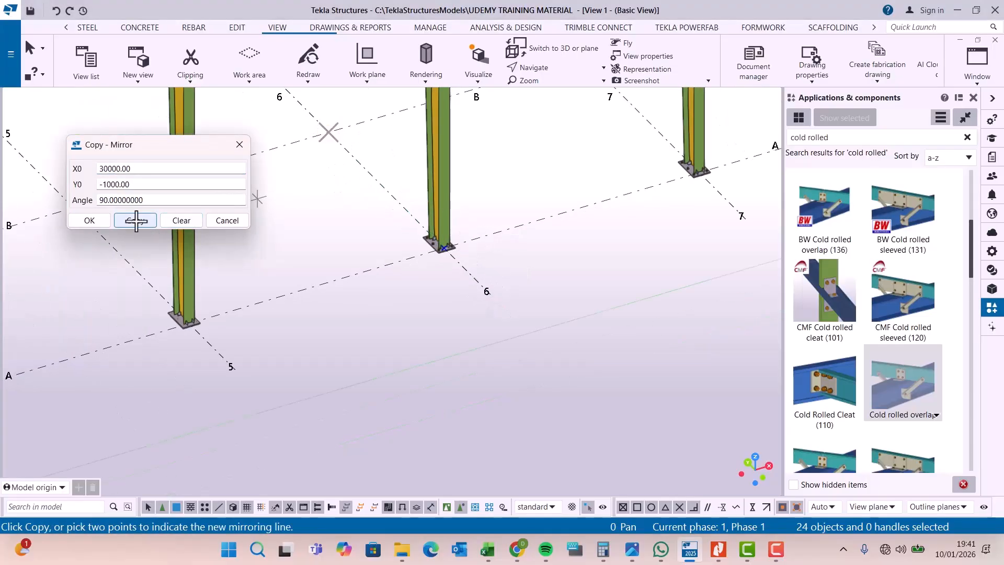
click(89, 221)
scroll(197, 280, down, 6)
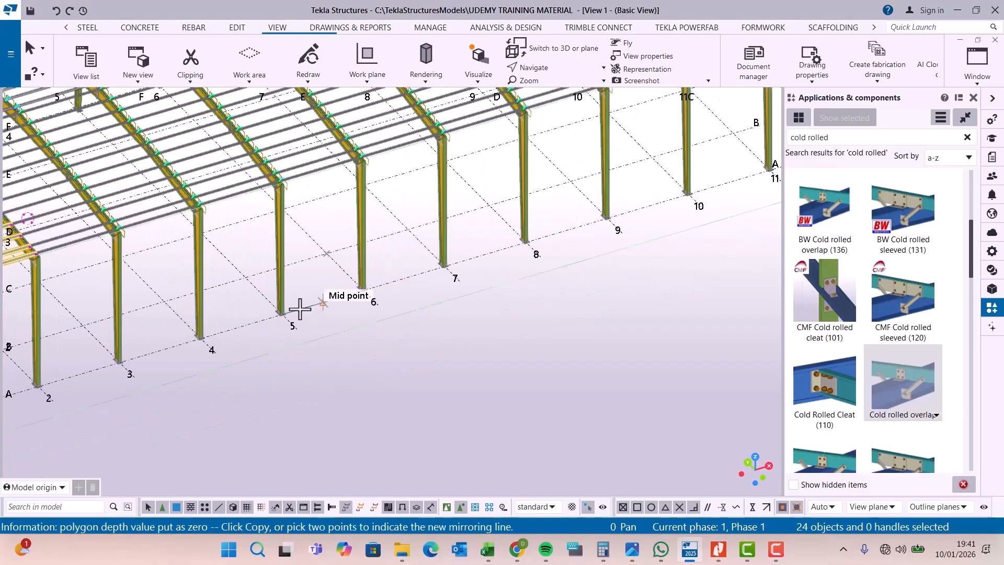
scroll(457, 167, up, 3)
scroll(462, 168, up, 4)
right_click(525, 154)
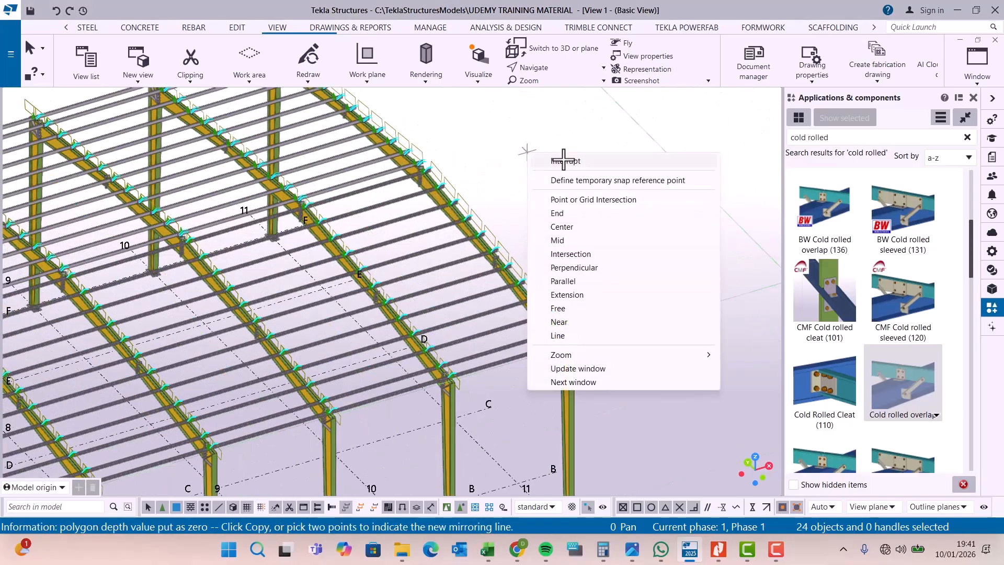
click(560, 159)
click(527, 177)
- Examine the bolted connection at an overhanging purlin end and the neighbouring purlin connections along the rafter
scroll(473, 205, up, 3)
scroll(476, 212, up, 5)
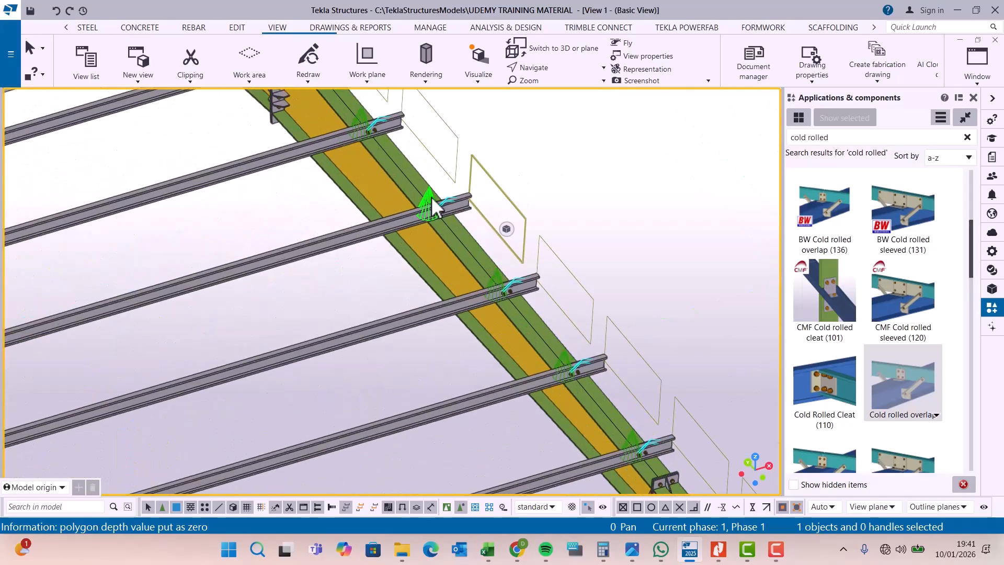
click(547, 68)
click(544, 82)
click(445, 204)
drag(445, 203, 424, 190)
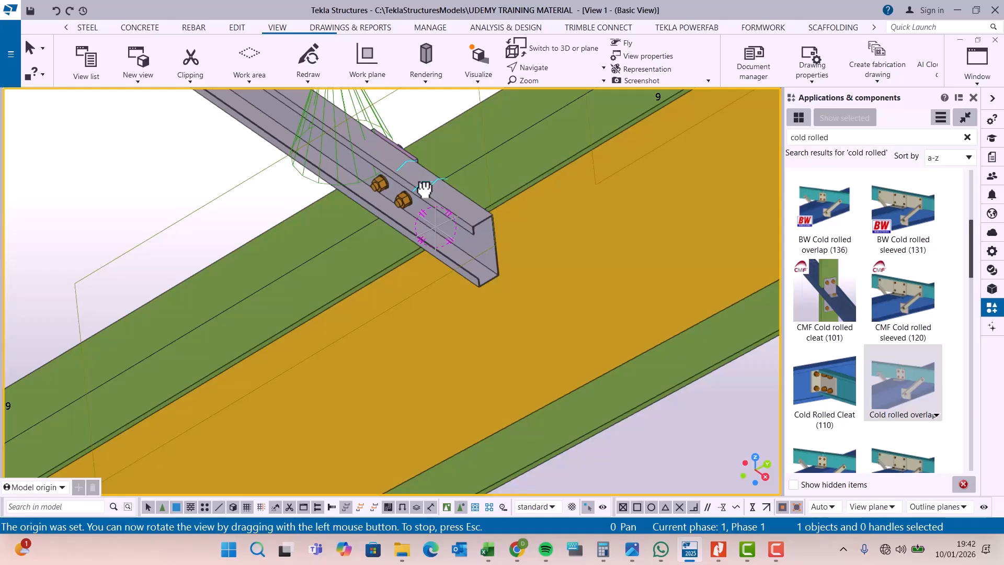
drag(432, 210, 410, 184)
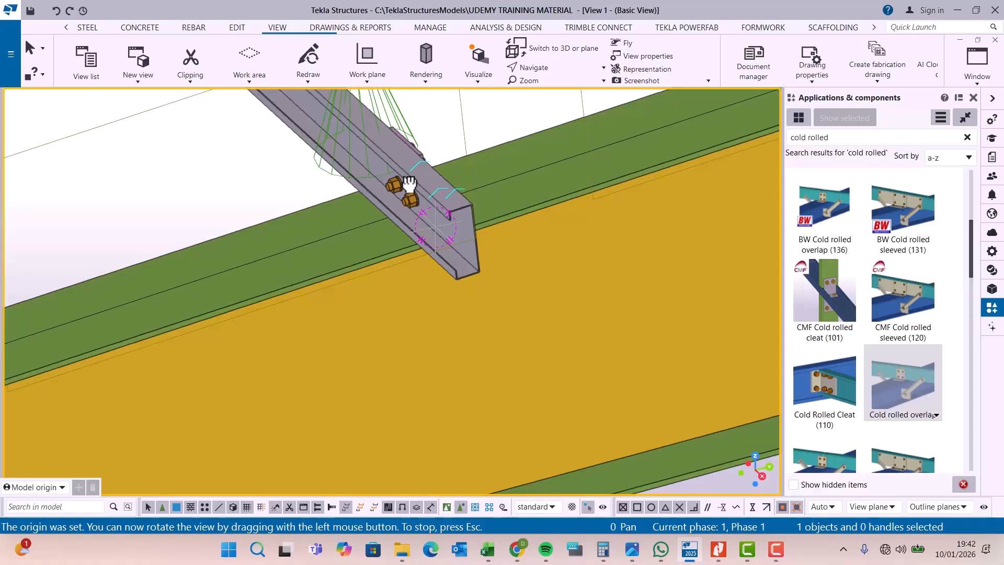
scroll(415, 197, down, 6)
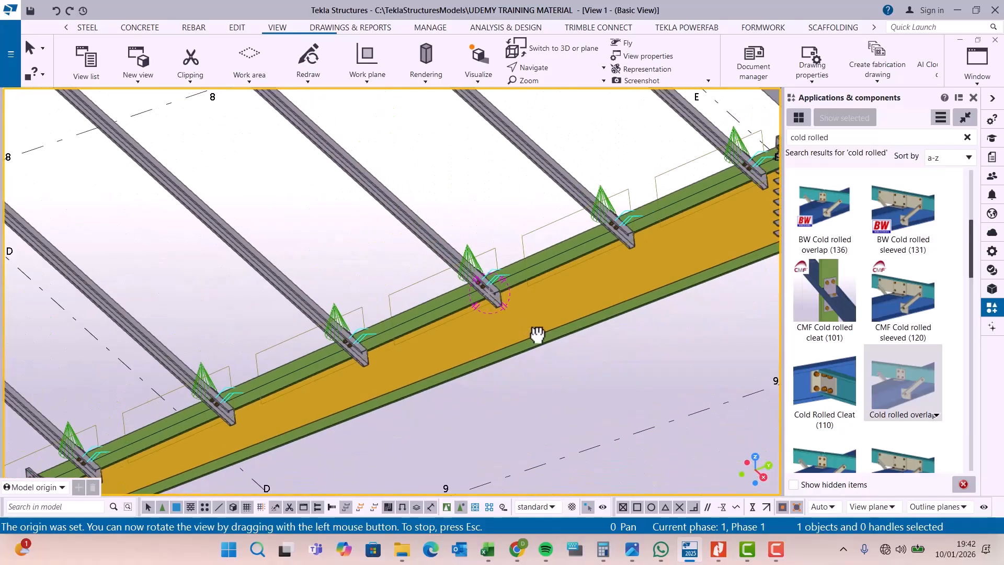
scroll(544, 336, down, 3)
scroll(548, 334, down, 3)
scroll(552, 318, down, 3)
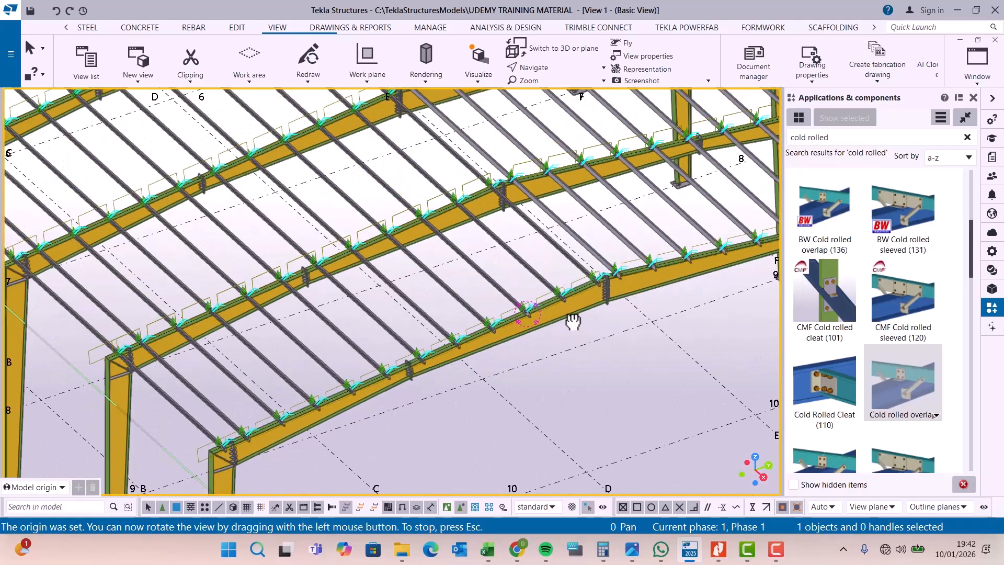